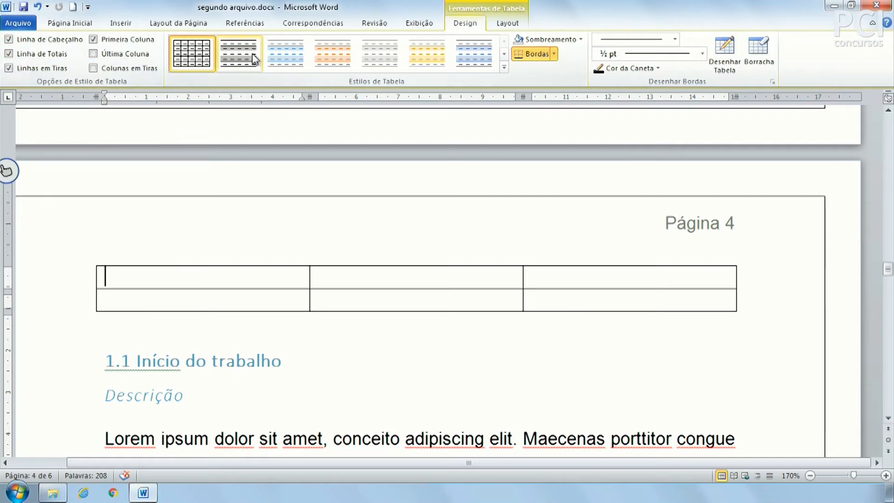
# Toggle the table's header row style option (Linha de Cabeçalho) off and back on.
pyautogui.click(43, 39)
pyautogui.click(43, 38)
pyautogui.click(43, 38)
pyautogui.click(43, 38)
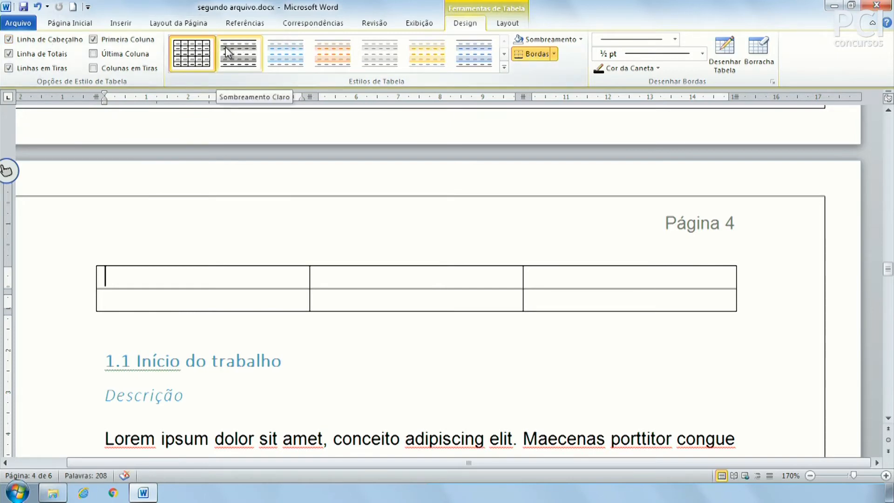
pyautogui.click(55, 41)
pyautogui.click(55, 41)
# Turn off the table style options for the total row (Linha de Totais) and banded rows (Linhas em Tiras).
pyautogui.click(50, 55)
pyautogui.click(51, 55)
pyautogui.click(49, 54)
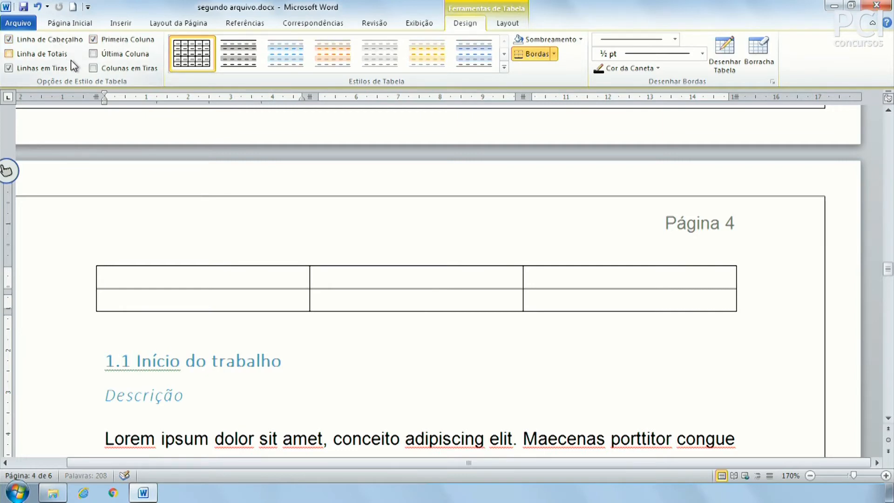
pyautogui.click(99, 68)
pyautogui.click(124, 66)
pyautogui.click(45, 68)
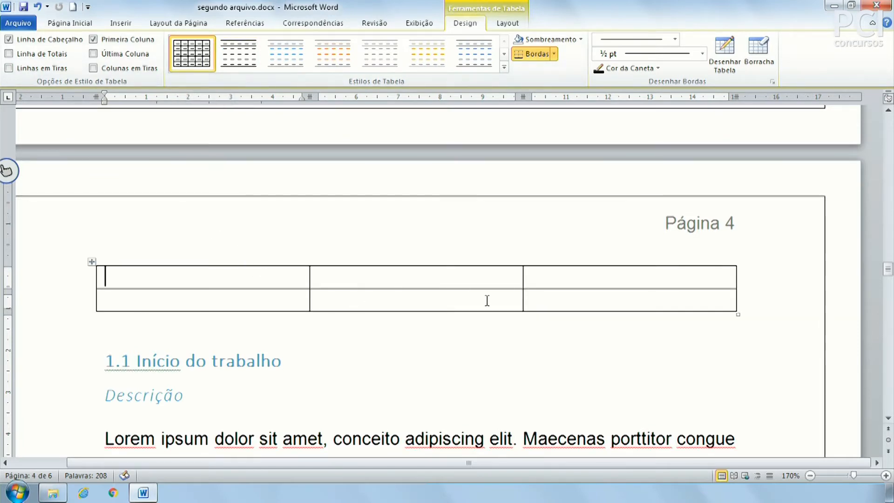
# Apply the built-in table style with a solid green header row and thin green horizontal lines.
pyautogui.click(236, 61)
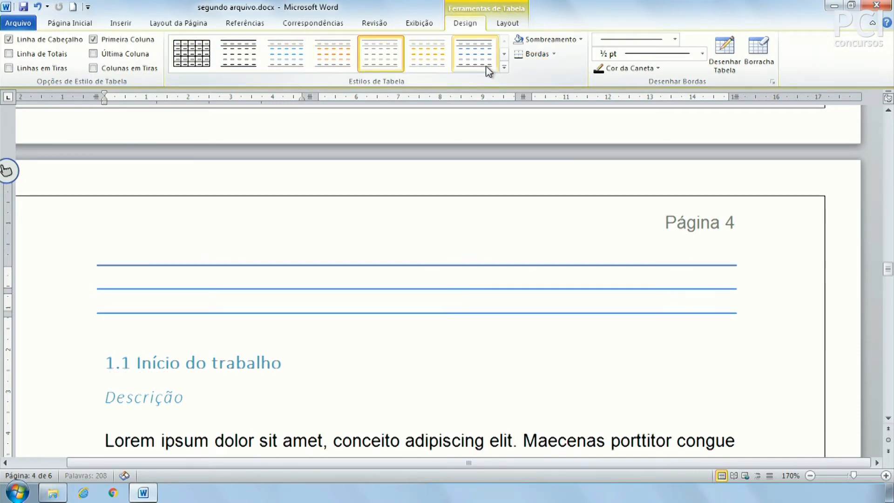
pyautogui.click(504, 67)
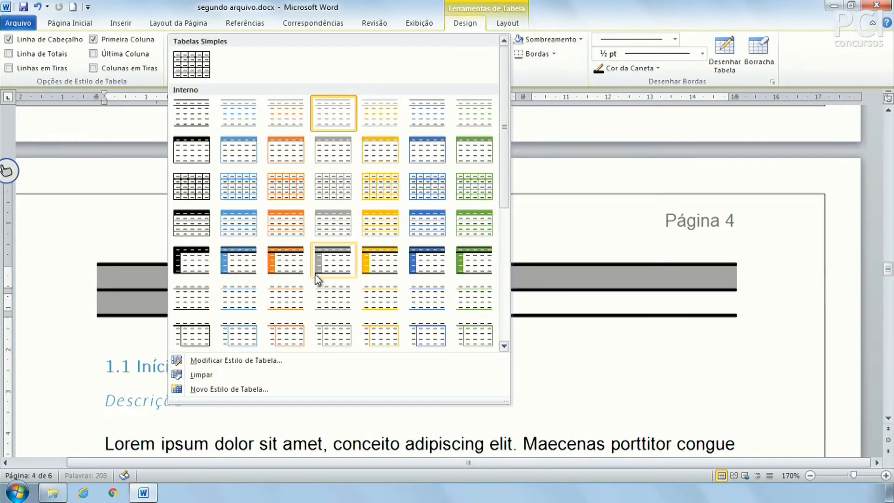
pyautogui.click(475, 231)
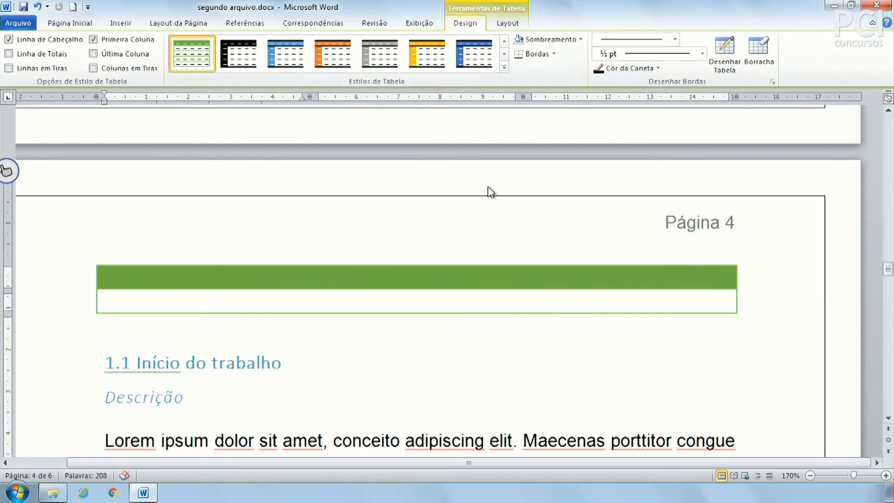
# Insert two new rows below the table's second row, one after the other.
pyautogui.rightClick(112, 301)
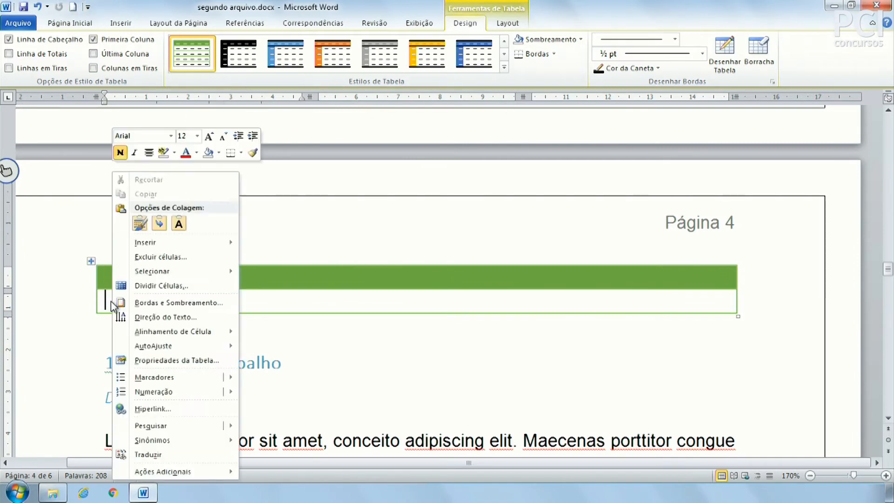
pyautogui.moveTo(178, 243)
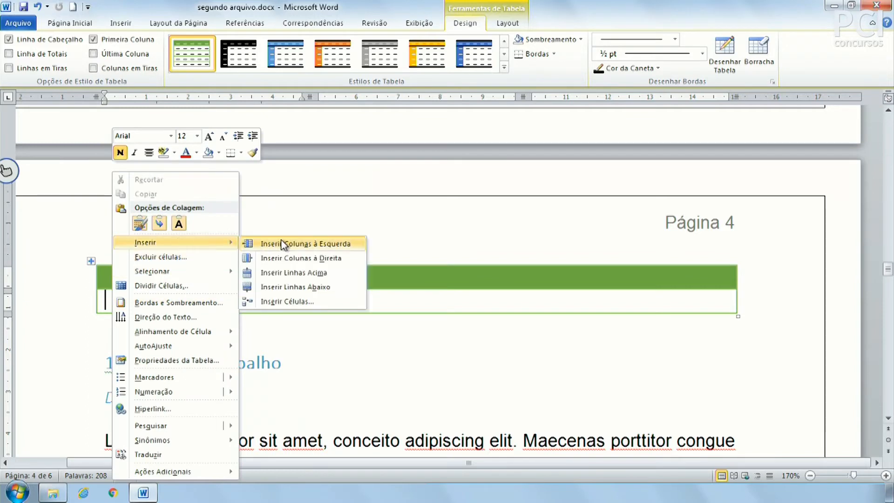
pyautogui.click(294, 287)
pyautogui.rightClick(247, 331)
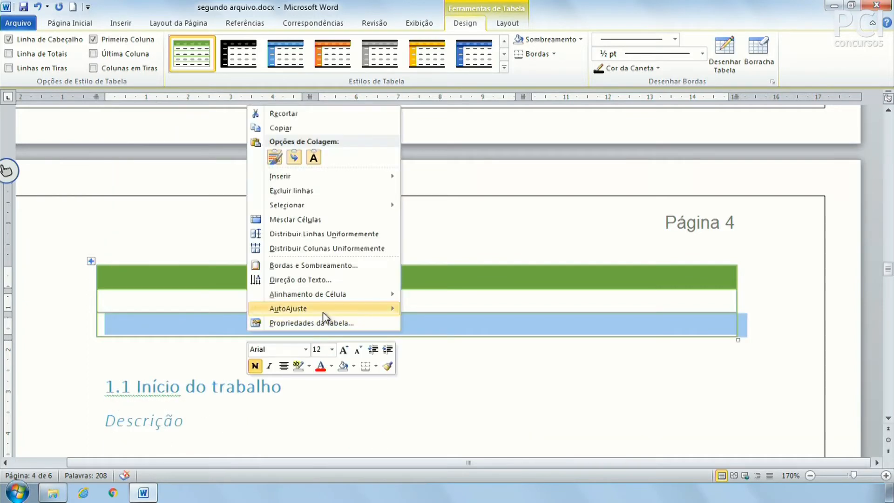
pyautogui.moveTo(365, 171)
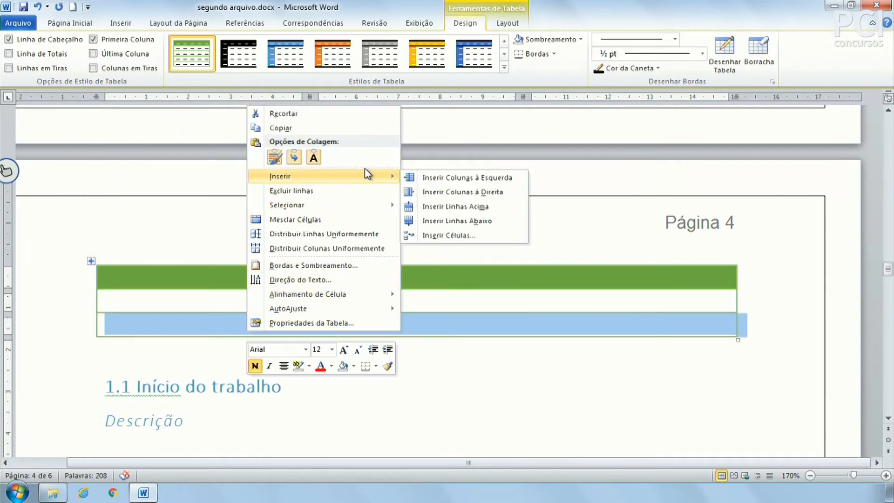
pyautogui.click(480, 221)
pyautogui.click(283, 303)
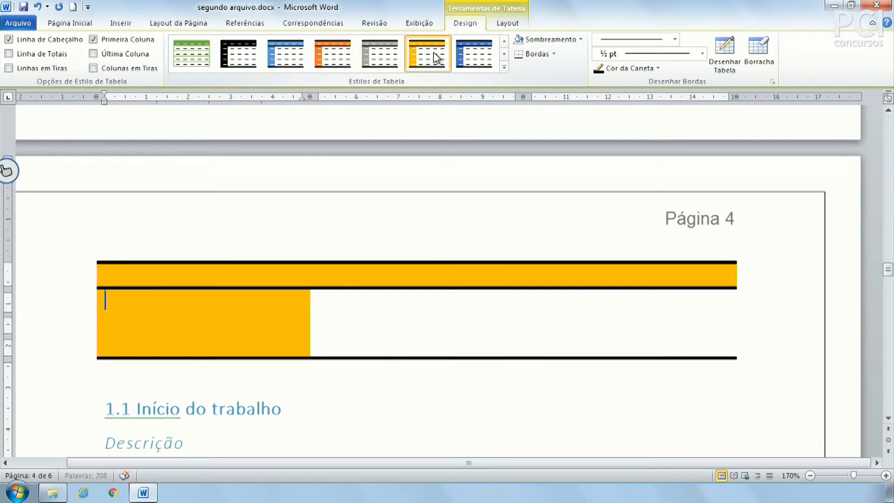
# Try the black light-shading table style, and give the table the plain grid style from Tabelas Simples.
pyautogui.click(191, 55)
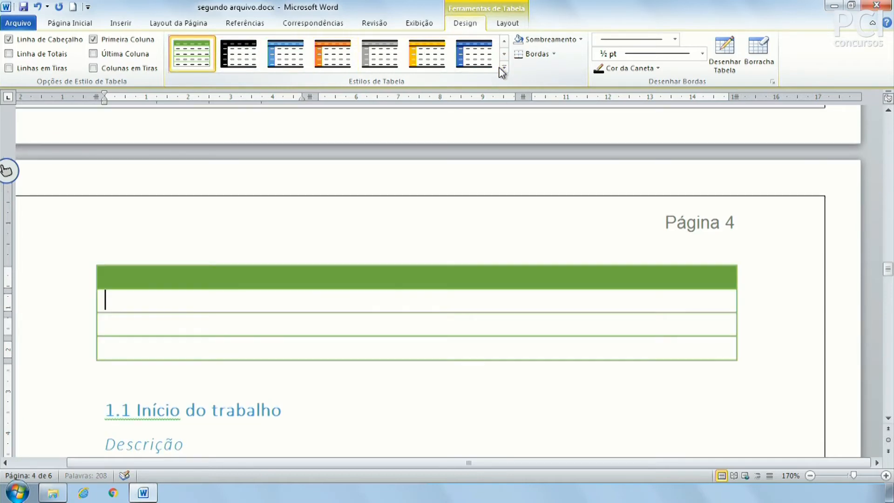
pyautogui.click(504, 70)
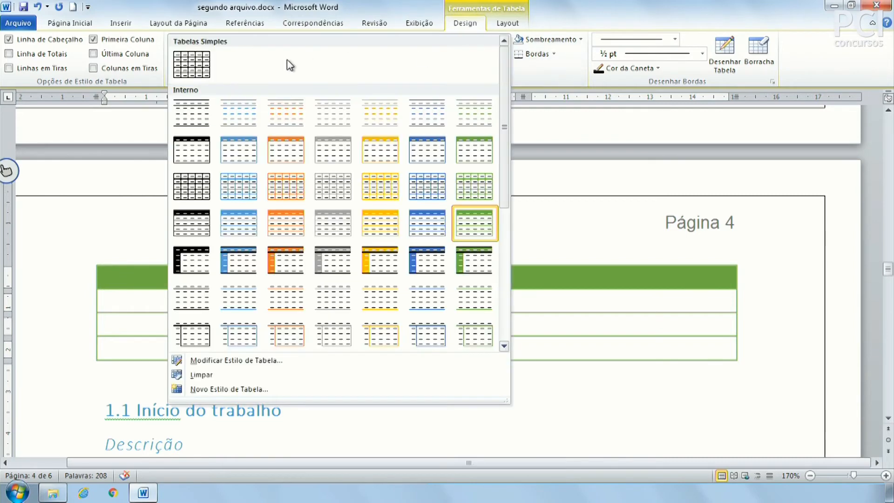
pyautogui.click(191, 112)
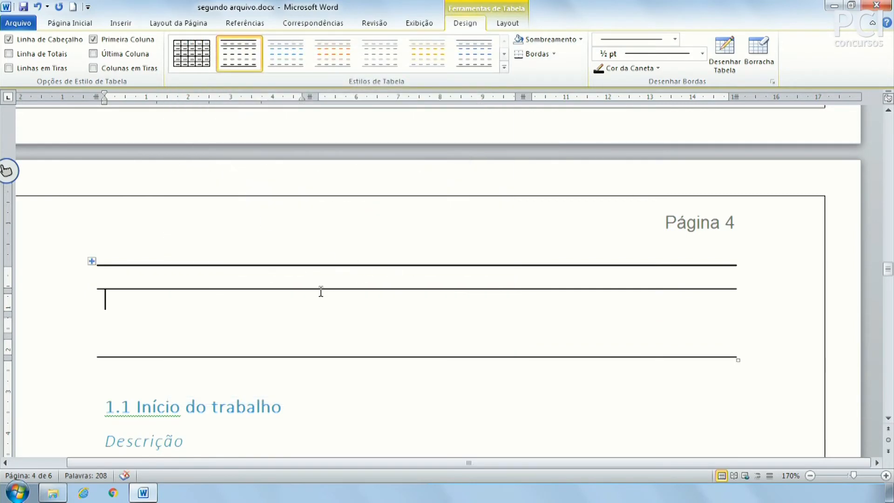
pyautogui.click(504, 68)
pyautogui.click(190, 61)
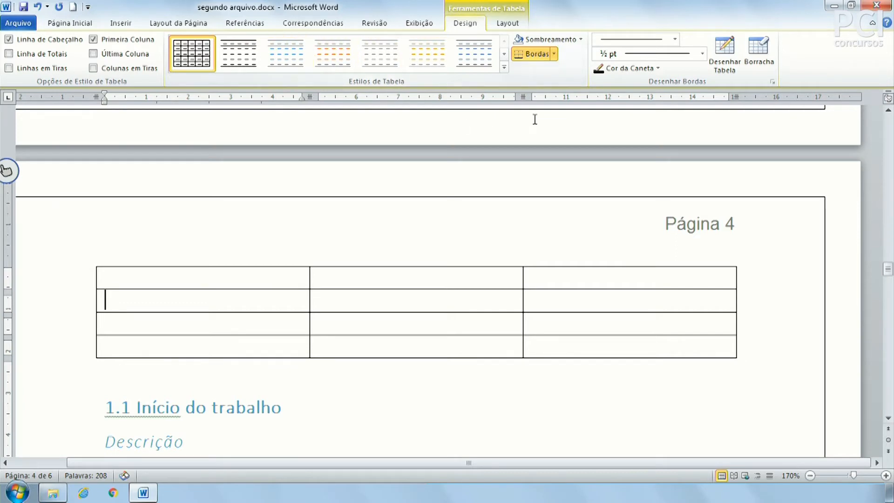
pyautogui.click(580, 39)
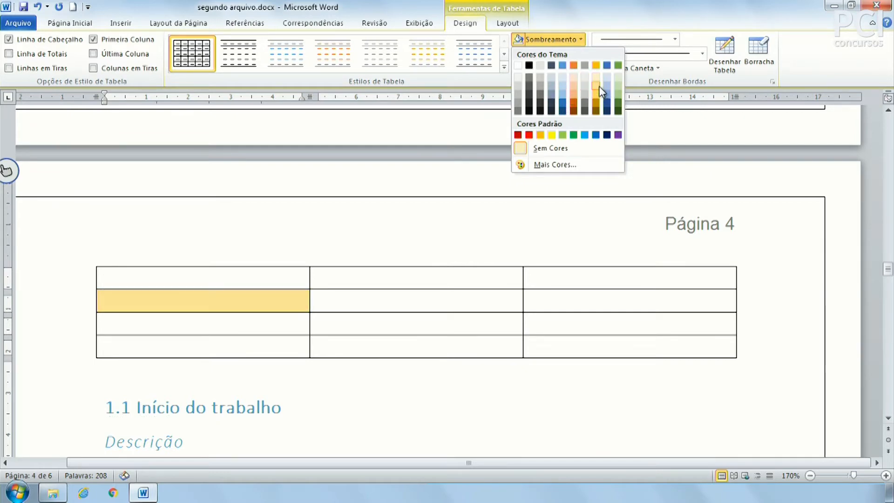
pyautogui.click(386, 297)
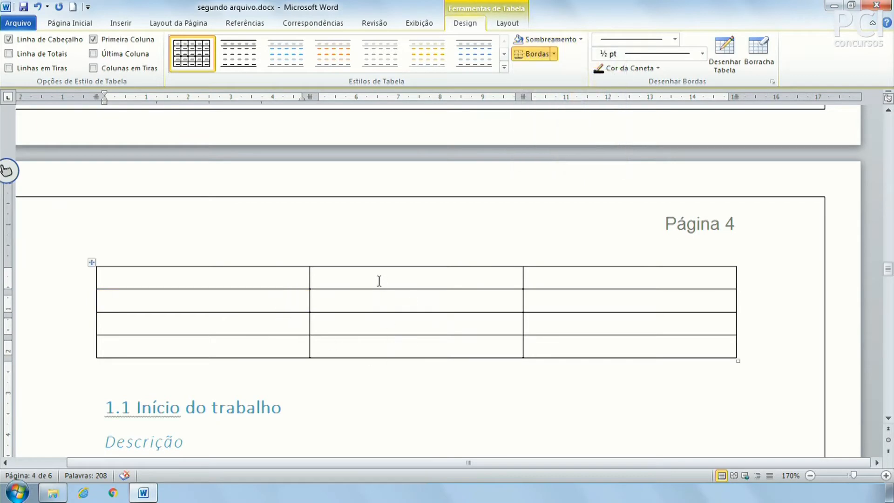
pyautogui.moveTo(283, 278); pyautogui.dragTo(628, 348)
pyautogui.click(656, 440)
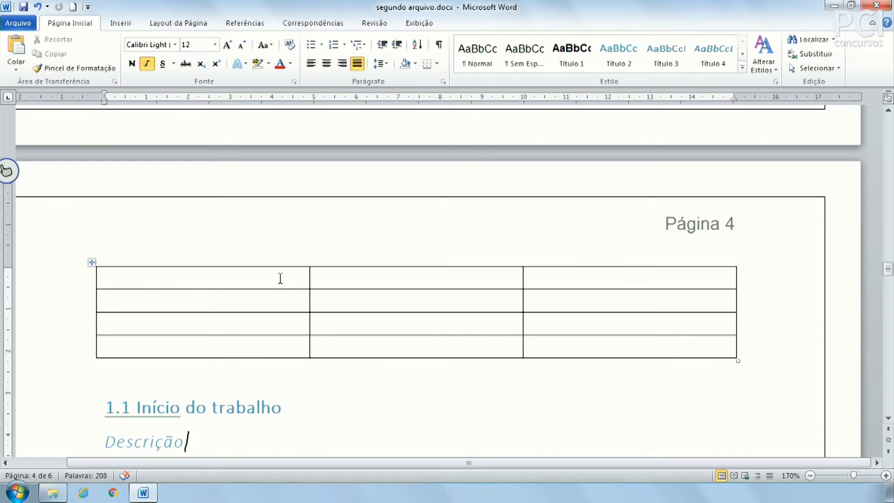
# Select the table's first column, its second column and all three columns in turn, and clear the selection.
pyautogui.click(207, 265)
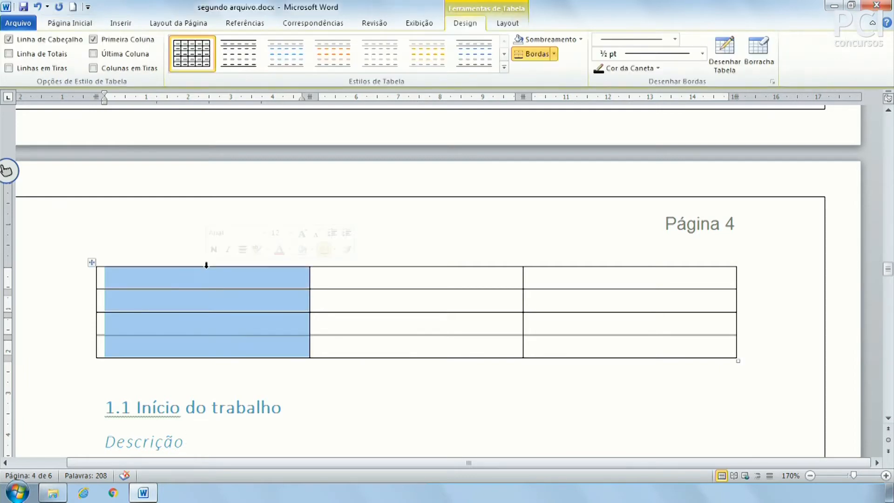
pyautogui.click(420, 264)
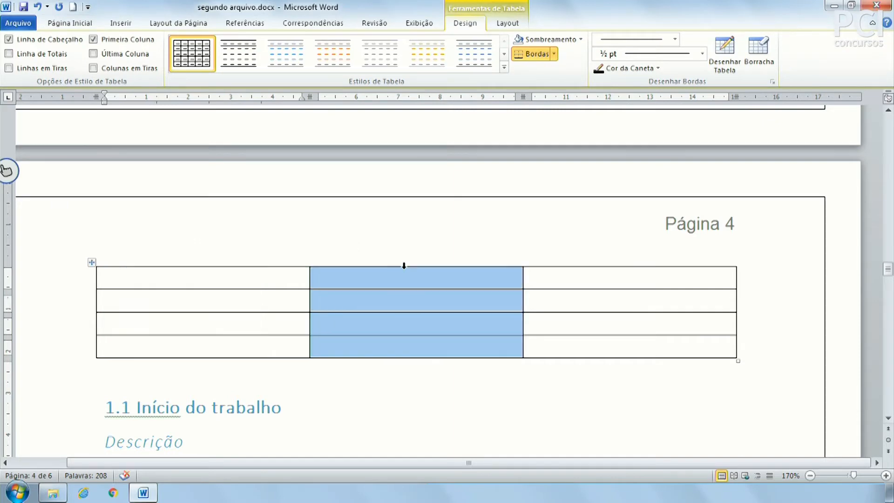
pyautogui.moveTo(593, 263); pyautogui.dragTo(186, 250)
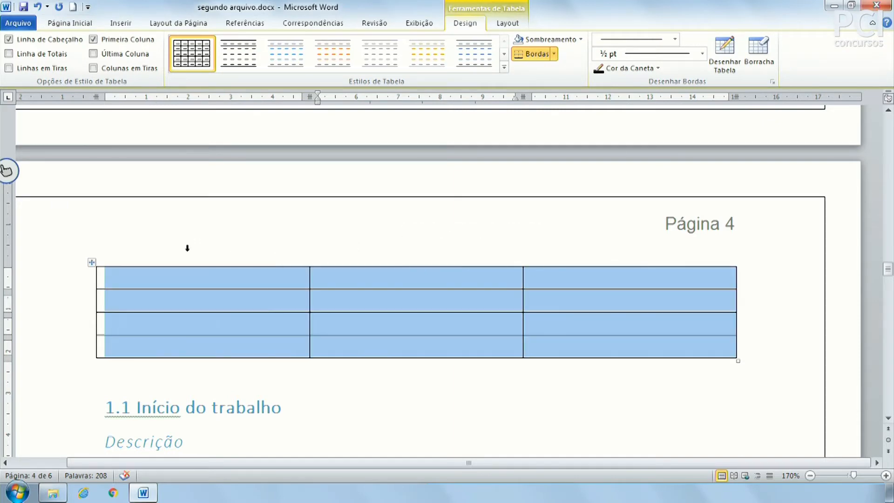
pyautogui.click(200, 285)
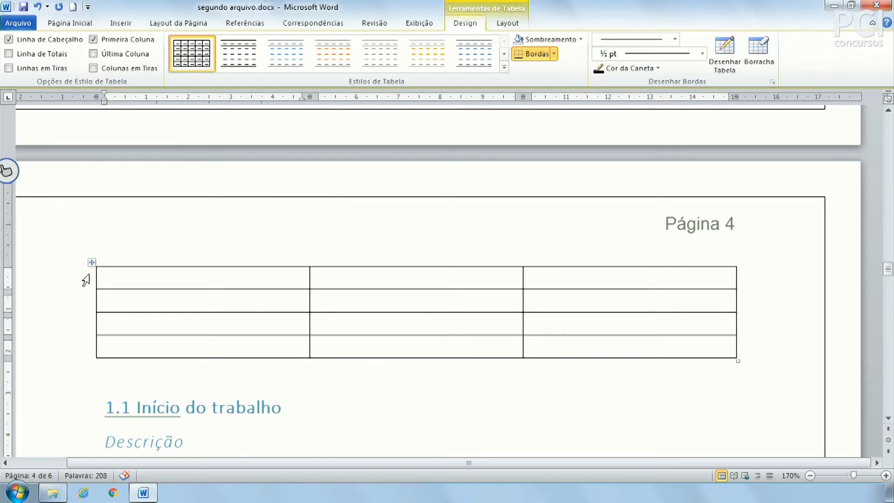
# Select the table's first cell, all its rows, the second row and the third row's last cell in turn.
pyautogui.click(96, 278)
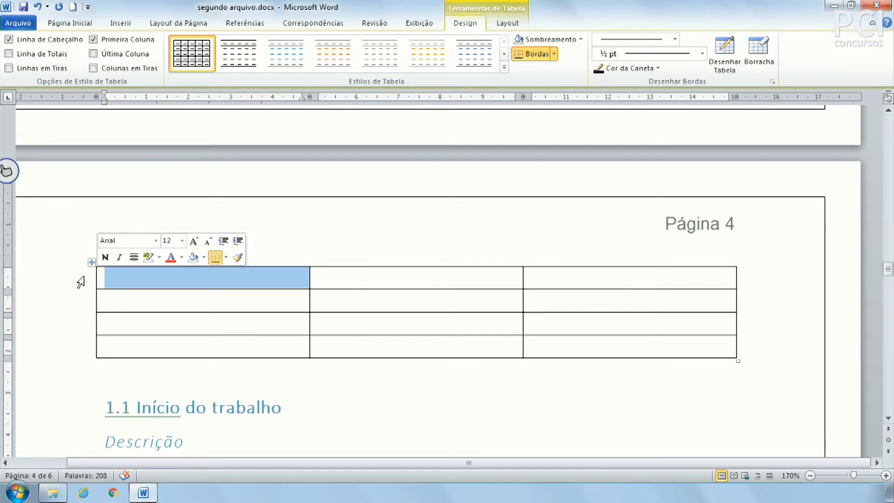
pyautogui.moveTo(76, 281); pyautogui.dragTo(51, 360)
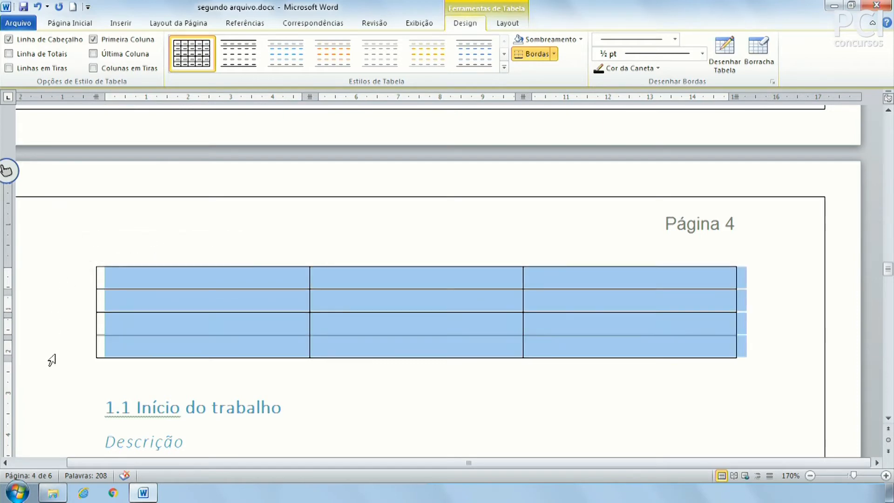
pyautogui.click(52, 296)
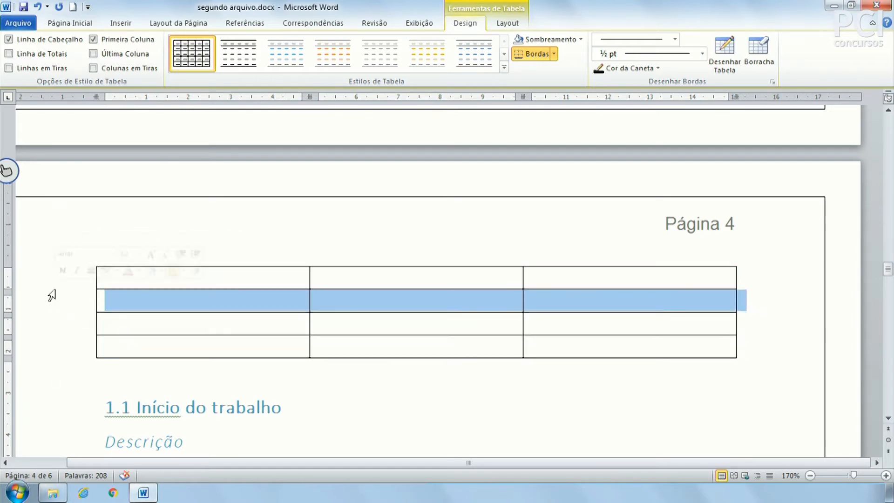
pyautogui.click(527, 323)
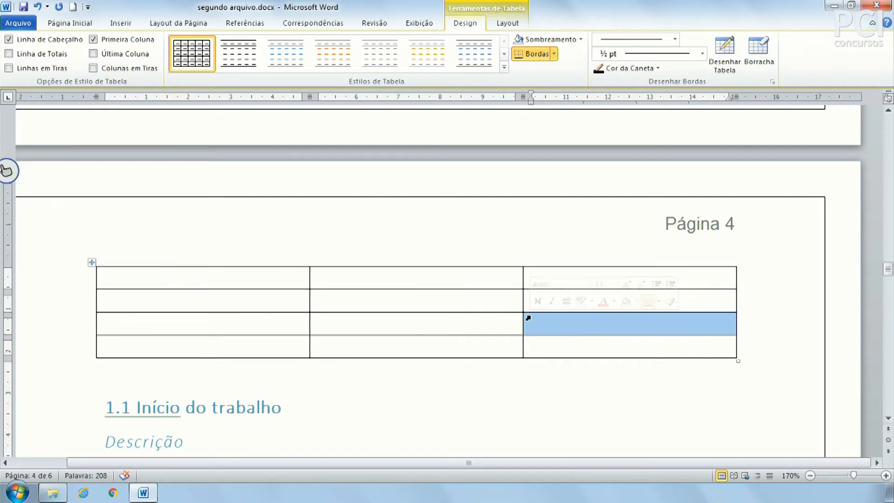
pyautogui.click(425, 295)
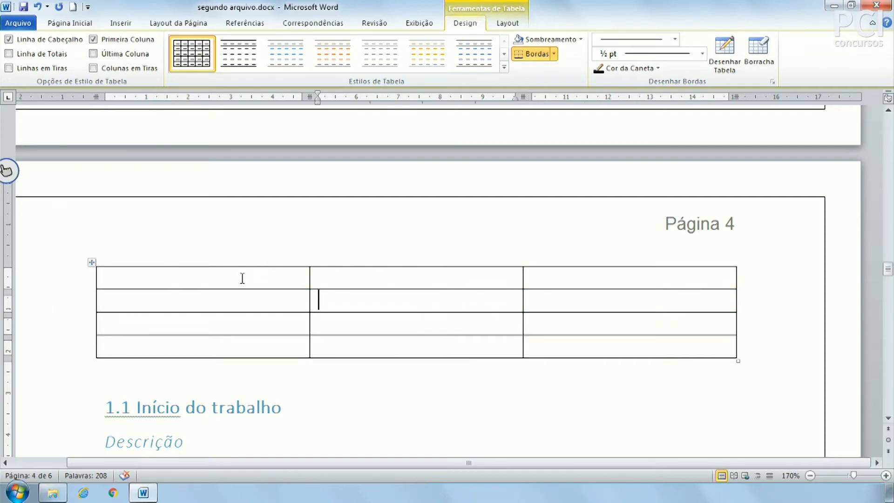
# Remove all borders (Sem borda) from the first three rows of the table's first two columns.
pyautogui.moveTo(241, 277); pyautogui.dragTo(469, 330)
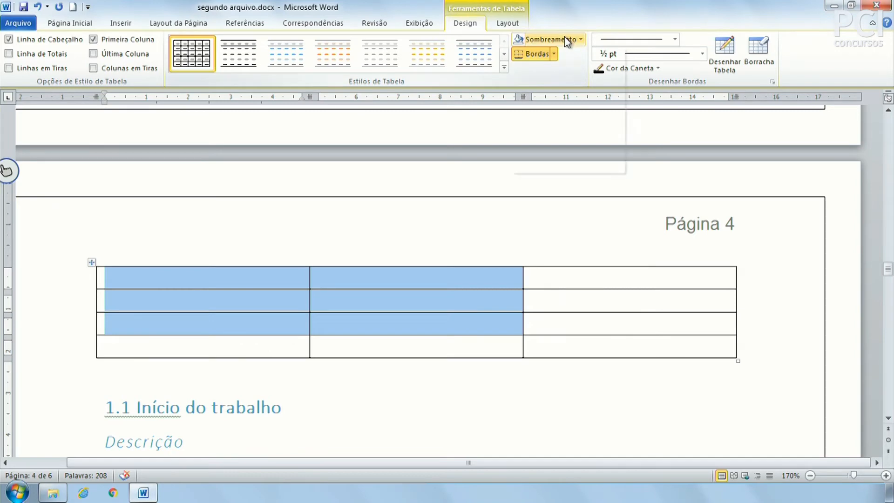
pyautogui.click(581, 39)
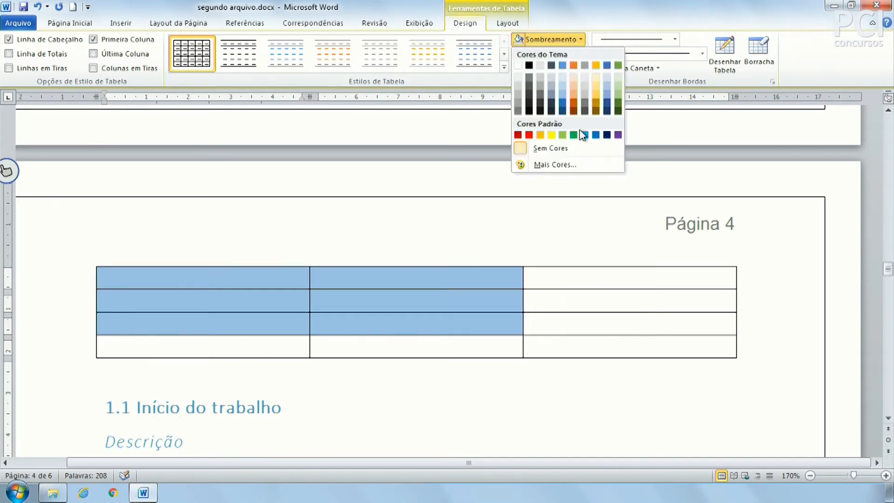
pyautogui.click(554, 55)
pyautogui.click(554, 54)
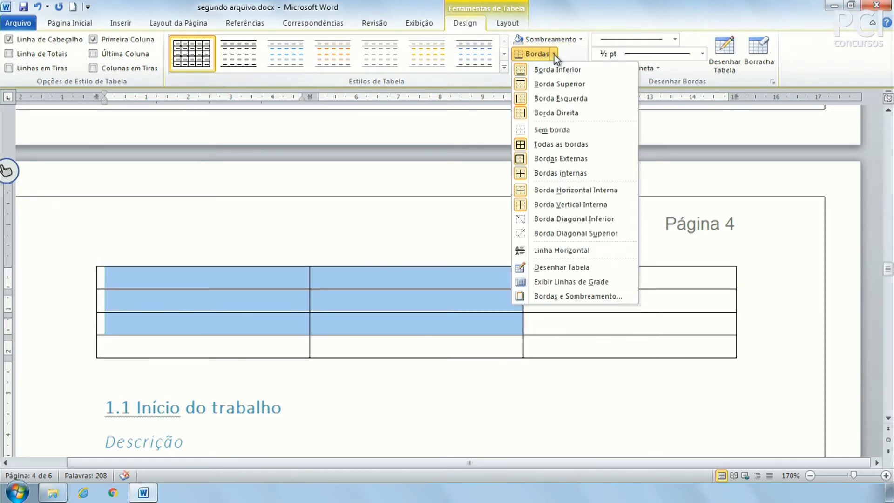
pyautogui.click(549, 130)
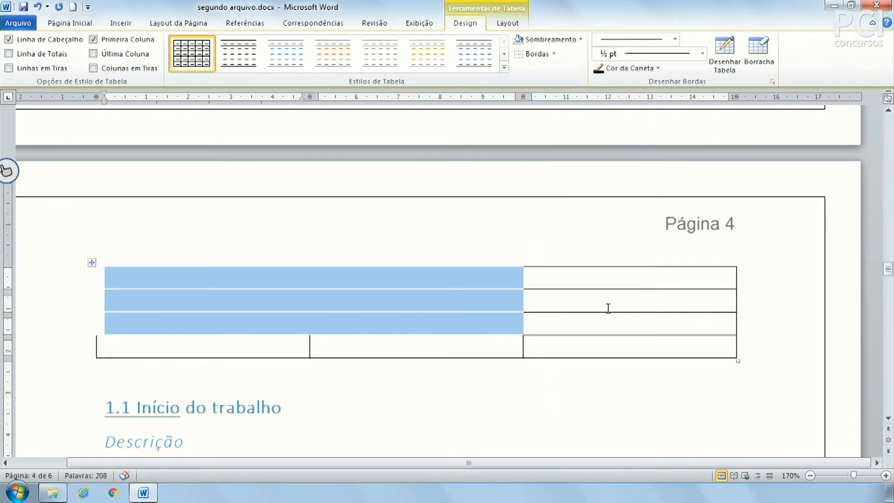
pyautogui.click(592, 329)
# Add an inside horizontal border (Borda Horizontal Interna) between the top two cells of the middle column.
pyautogui.moveTo(370, 281); pyautogui.dragTo(434, 303)
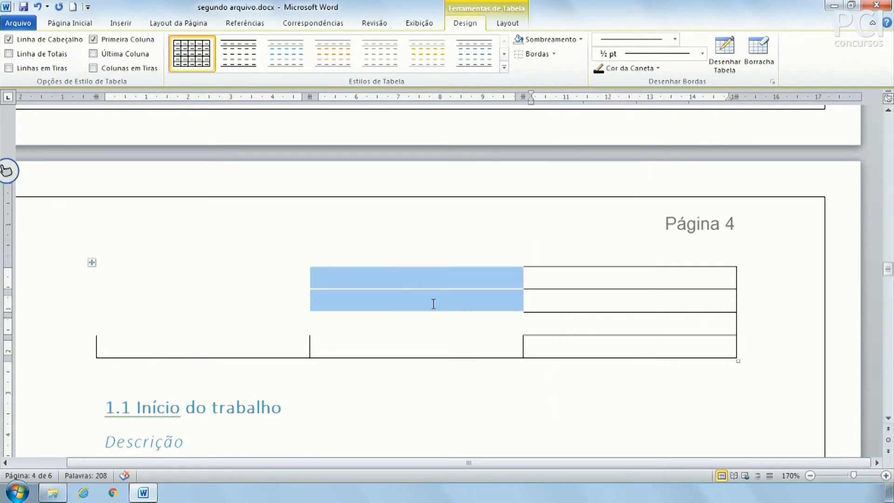
pyautogui.click(555, 54)
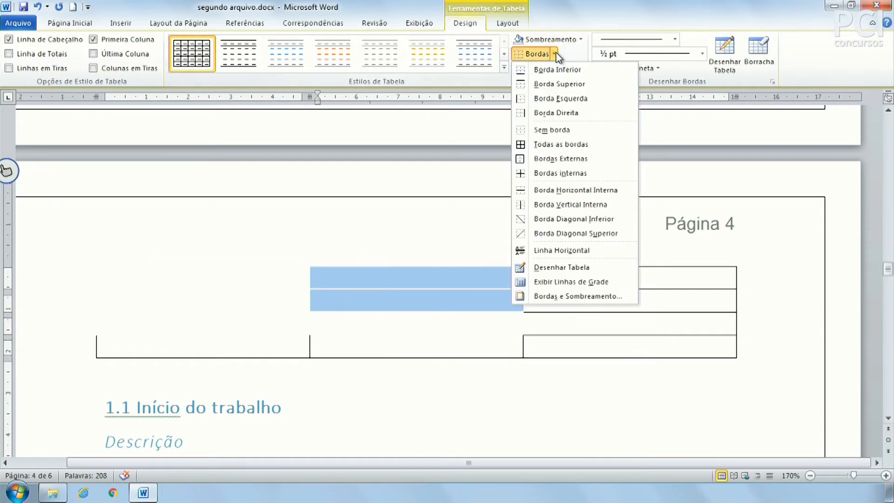
pyautogui.click(557, 191)
pyautogui.click(620, 323)
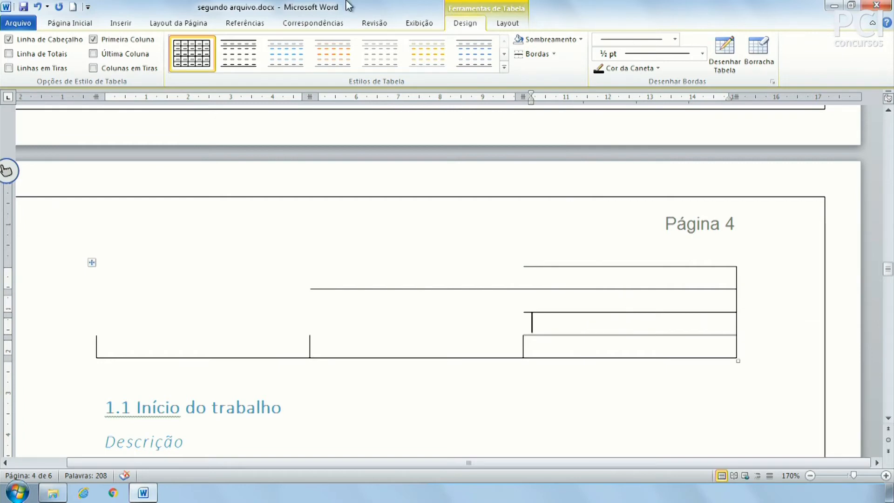
# Draw ½ pt dashed borders along the edges of the middle column's cells in the first three rows.
pyautogui.moveTo(277, 279); pyautogui.dragTo(623, 355)
pyautogui.click(623, 356)
pyautogui.click(674, 40)
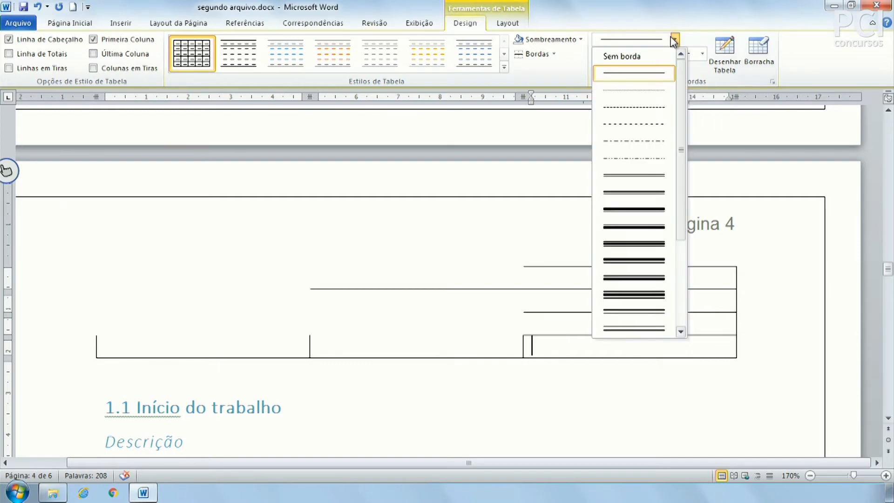
pyautogui.click(645, 94)
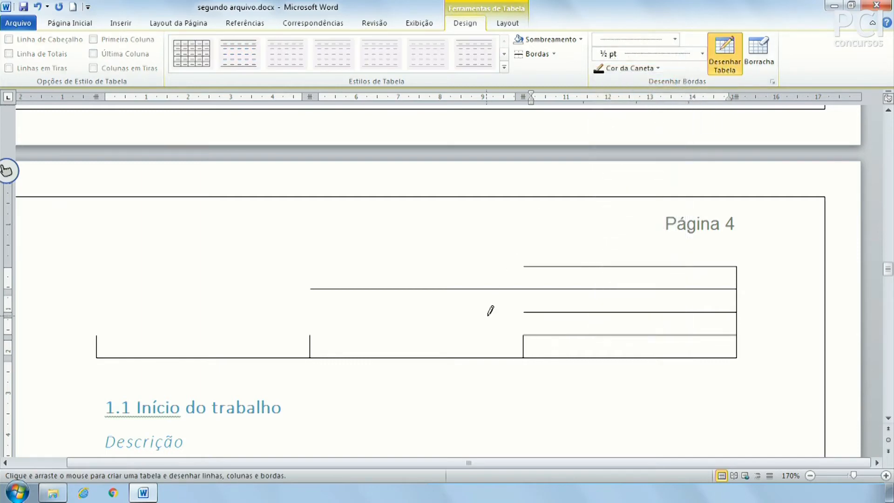
pyautogui.click(675, 40)
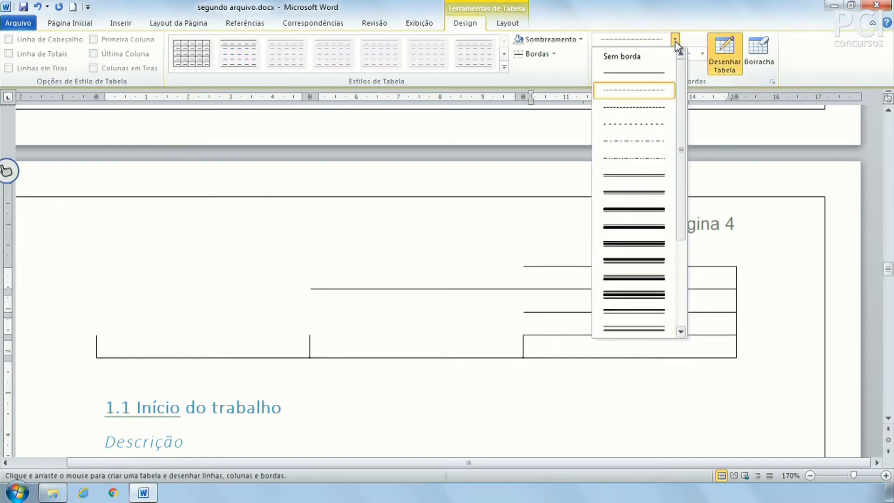
pyautogui.click(652, 122)
pyautogui.click(498, 311)
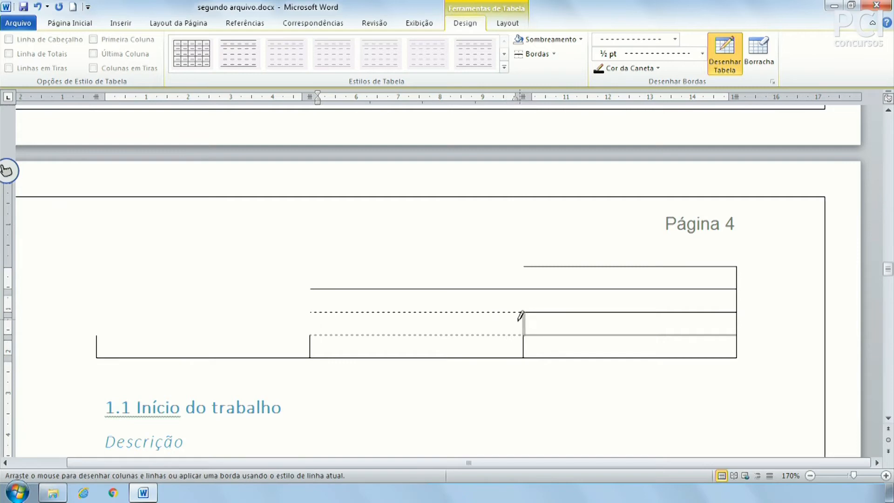
pyautogui.click(523, 320)
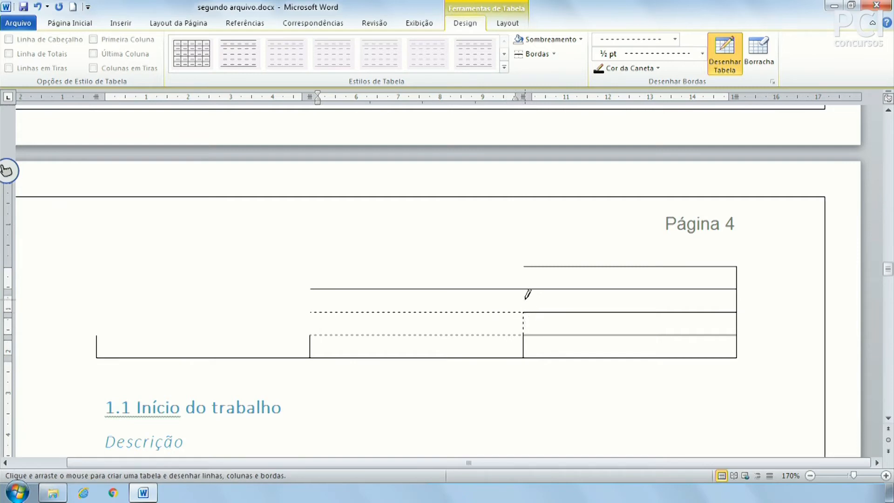
pyautogui.click(526, 274)
pyautogui.moveTo(522, 266)
pyautogui.mouseDown()
pyautogui.moveTo(311, 267)
pyautogui.moveTo(312, 275)
pyautogui.mouseUp()
pyautogui.click(310, 298)
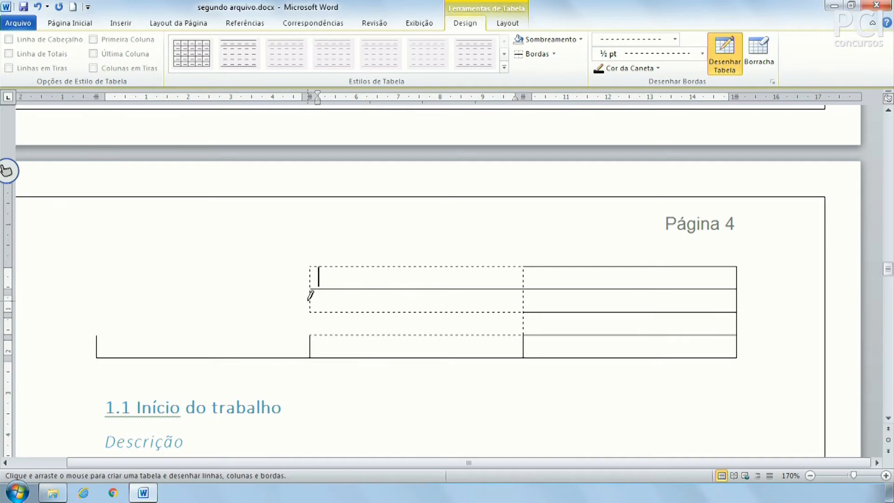
pyautogui.click(724, 56)
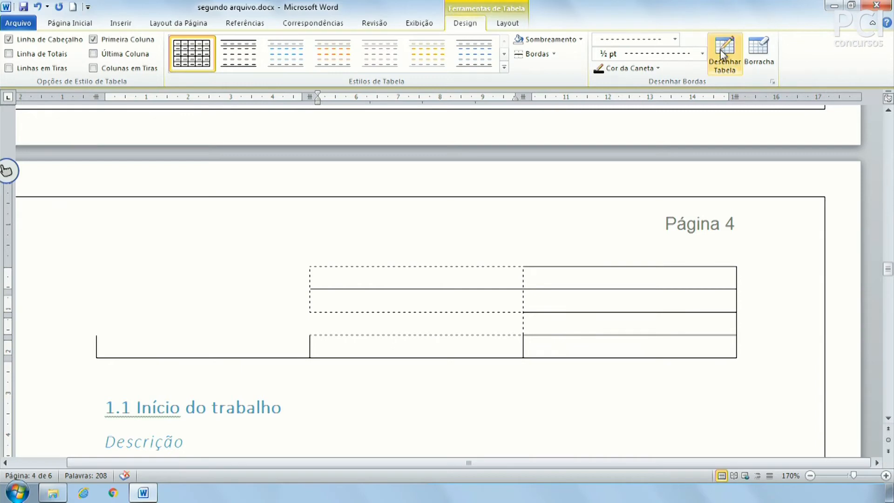
# Draw two dashed vertical divisions through the second and third rows of the last column.
pyautogui.click(723, 54)
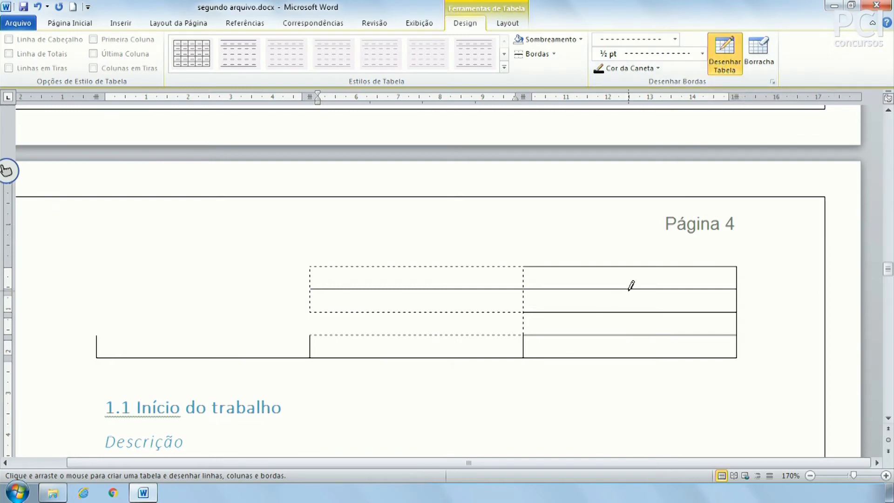
pyautogui.moveTo(634, 289); pyautogui.dragTo(633, 315)
pyautogui.moveTo(586, 305); pyautogui.dragTo(581, 328)
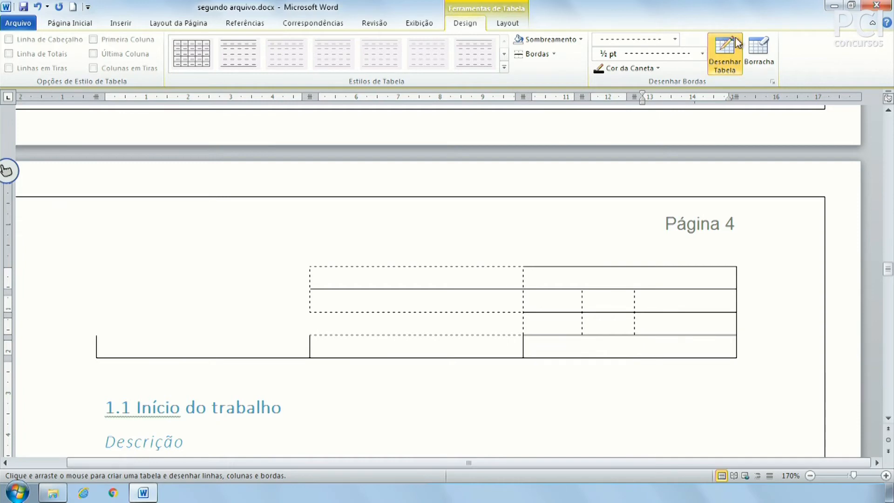
pyautogui.click(730, 55)
# Erase the last column's right-hand dashed division in rows two and three, and the second row's border between the middle and last columns.
pyautogui.click(766, 70)
pyautogui.moveTo(626, 294); pyautogui.dragTo(637, 295)
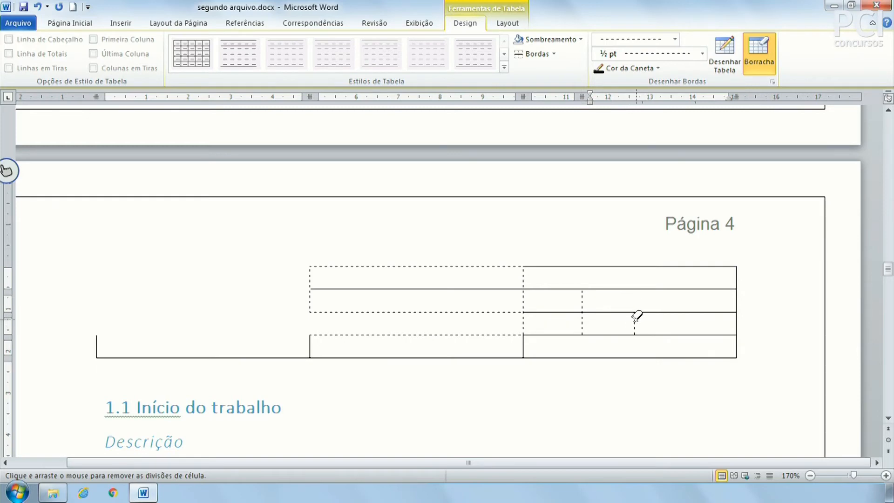
pyautogui.click(523, 296)
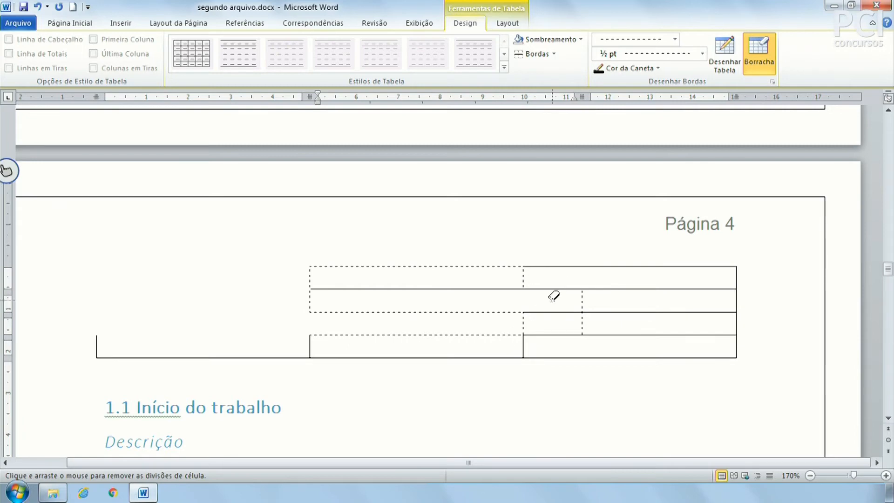
pyautogui.click(767, 55)
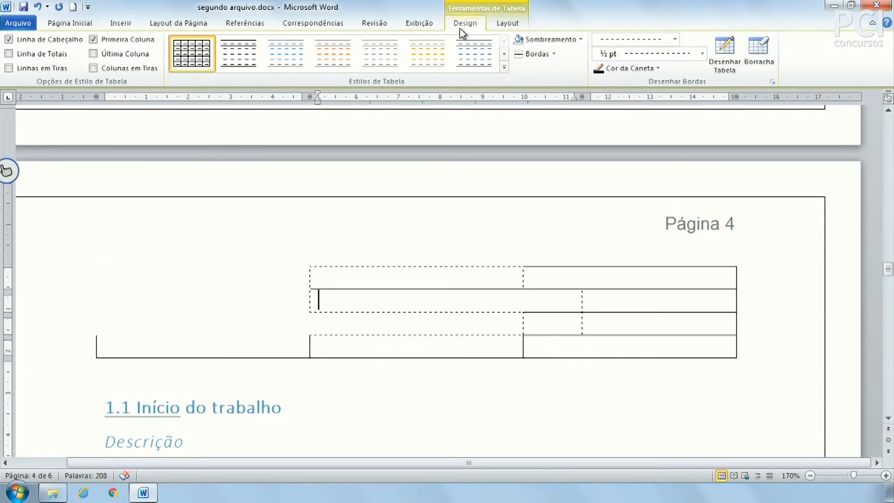
# Select the whole table and delete it from page 4.
pyautogui.click(509, 23)
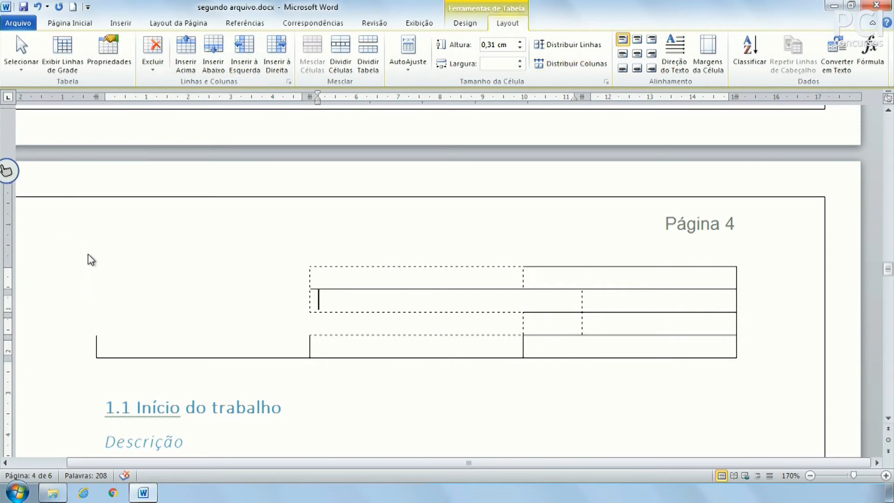
pyautogui.click(92, 263)
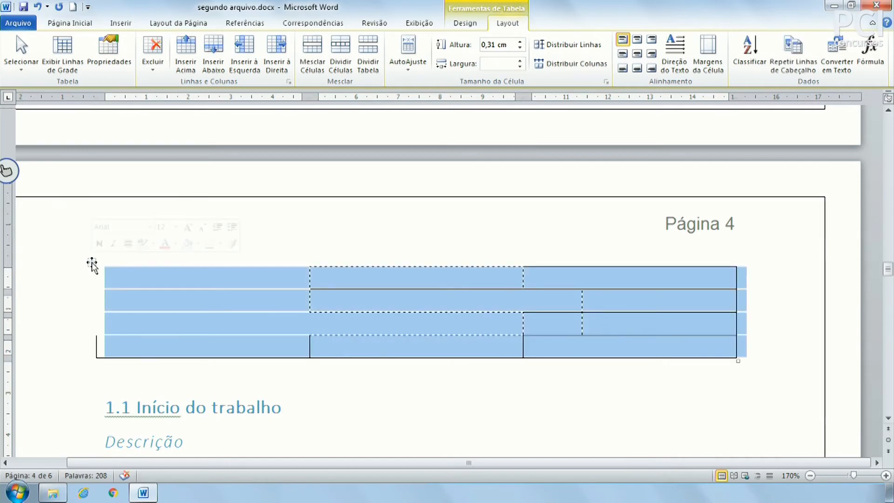
pyautogui.press('Left')
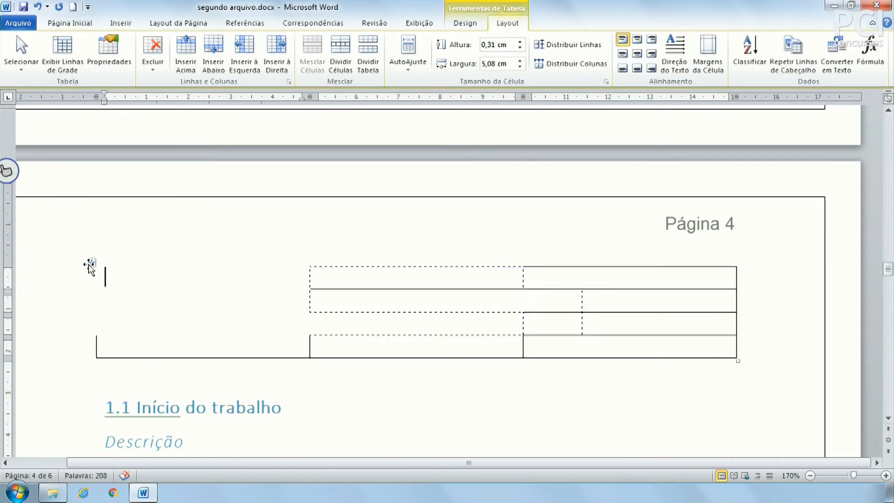
pyautogui.click(92, 264)
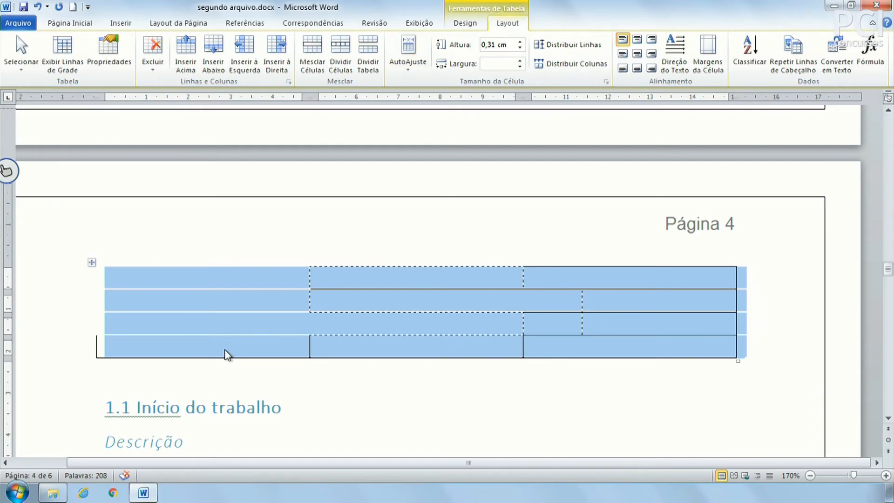
pyautogui.click(94, 266)
pyautogui.click(92, 263)
pyautogui.rightClick(91, 266)
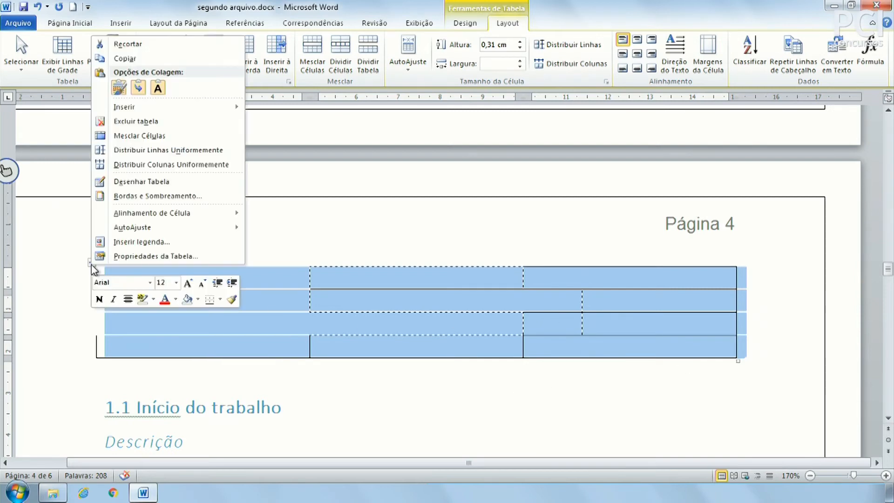
pyautogui.click(156, 122)
# Insert a table with eight columns and three rows above the heading "1.1 Início do trabalho".
pyautogui.click(121, 23)
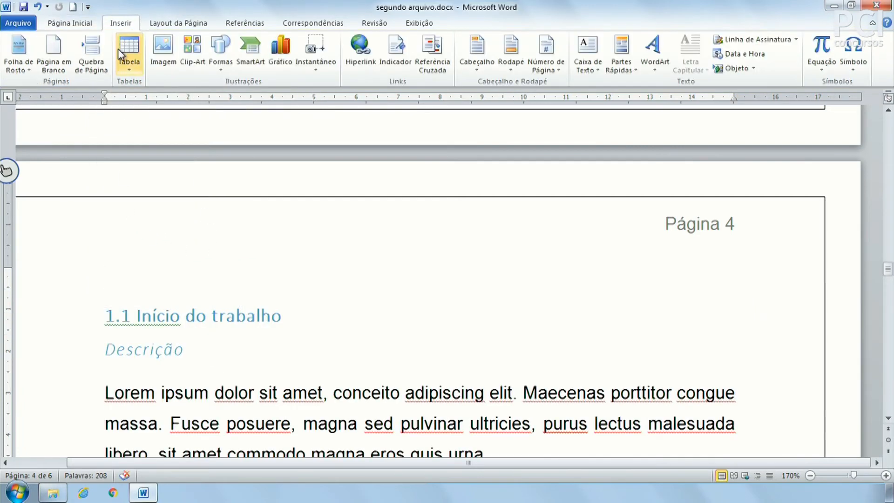
pyautogui.click(129, 52)
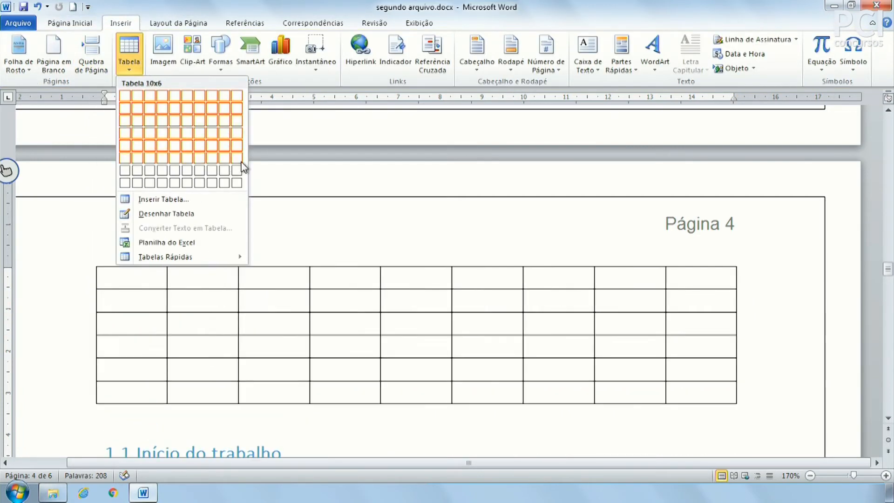
pyautogui.click(211, 121)
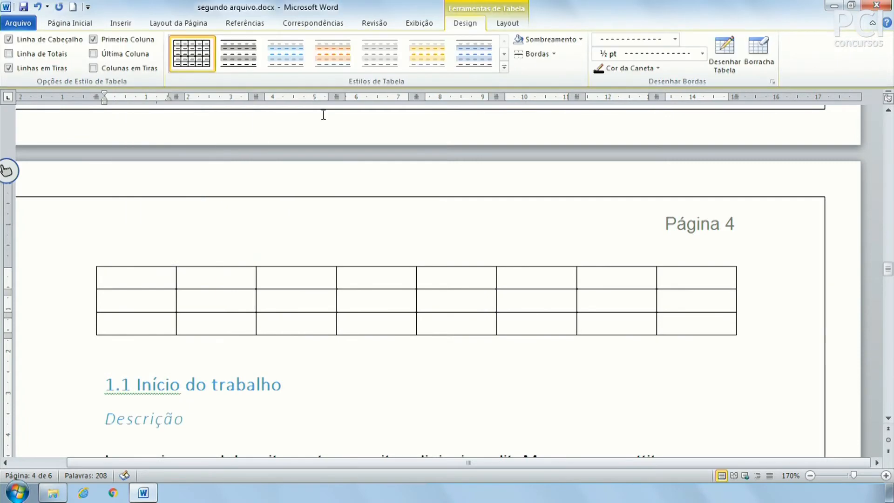
# Select the first cell, its column, its row and the whole table in turn with the Selecionar options, and clear the selection.
pyautogui.click(516, 23)
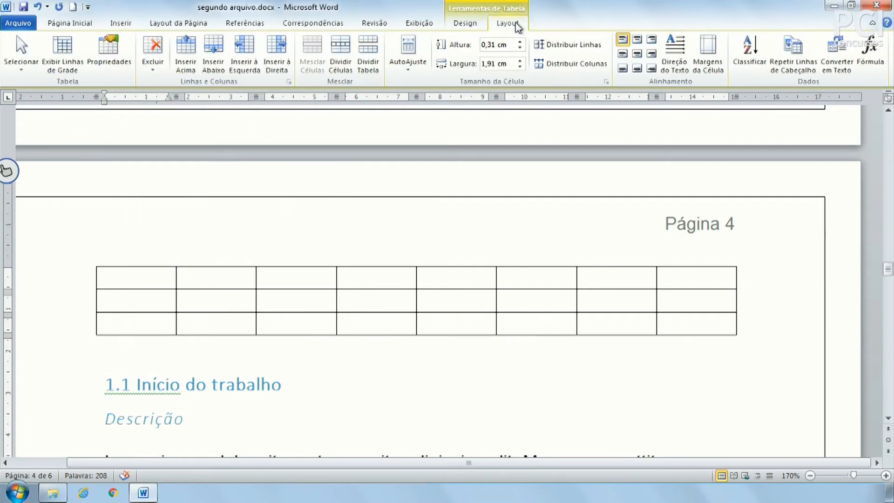
pyautogui.click(19, 68)
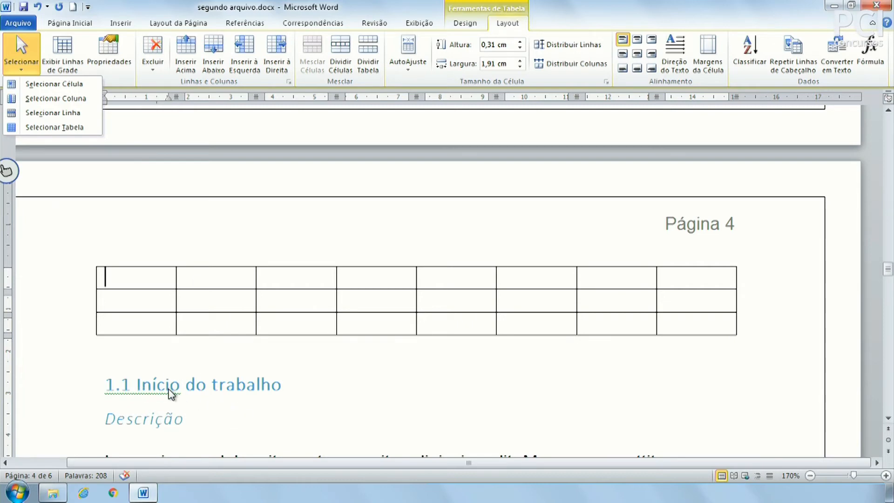
pyautogui.click(86, 84)
pyautogui.click(21, 60)
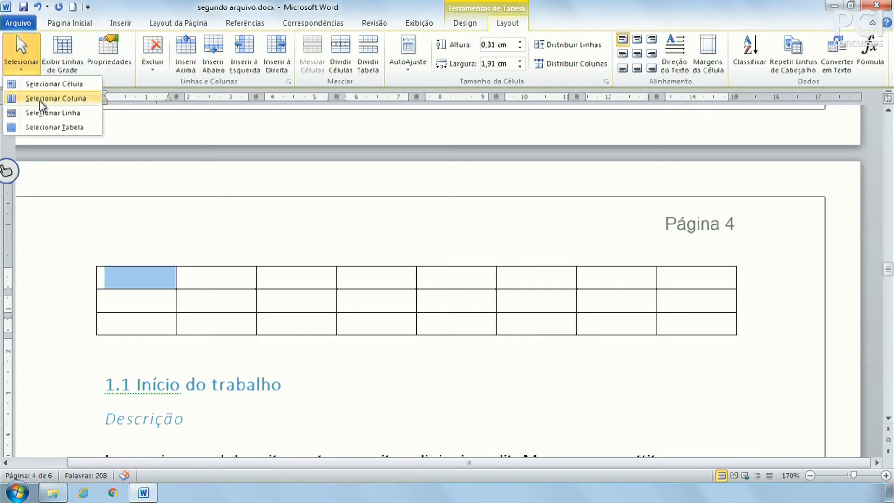
pyautogui.click(39, 100)
pyautogui.click(32, 62)
pyautogui.click(38, 113)
pyautogui.click(21, 60)
pyautogui.click(33, 127)
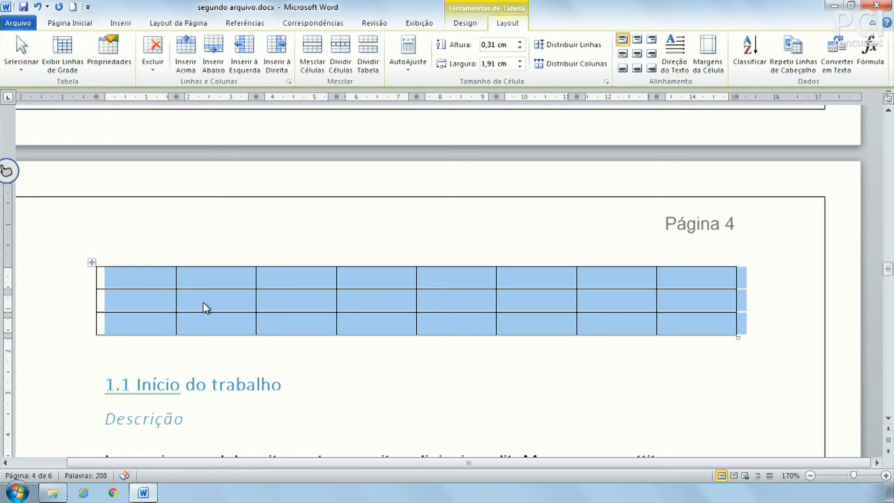
pyautogui.click(177, 296)
pyautogui.click(165, 284)
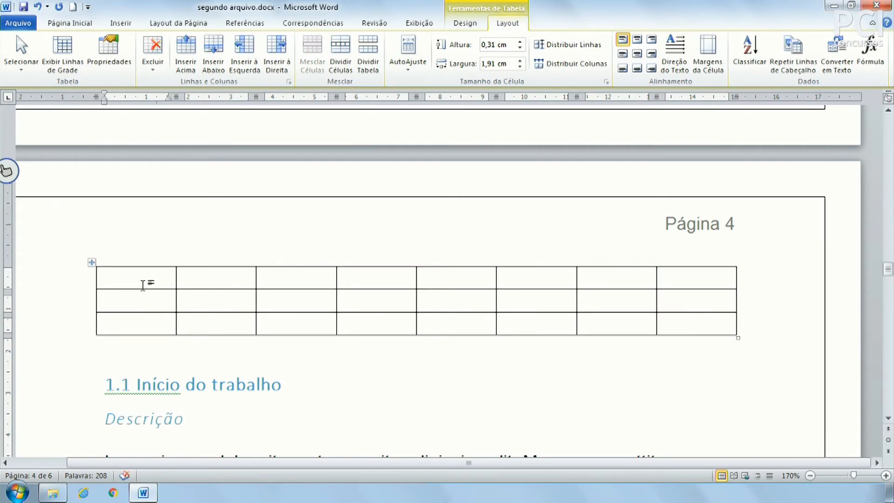
# Toggle the table gridline display (Exibir Linhas de Grade) on and off repeatedly.
pyautogui.click(73, 64)
pyautogui.click(75, 64)
pyautogui.click(75, 64)
pyautogui.click(75, 64)
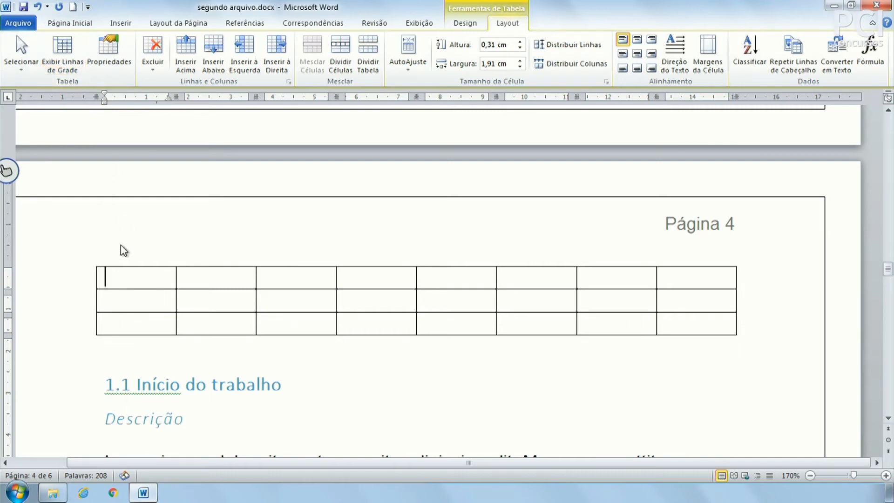
# Remove all borders (Sem borda) from every cell of the eight-column table and place the cursor in its first cell.
pyautogui.moveTo(122, 276); pyautogui.dragTo(719, 324)
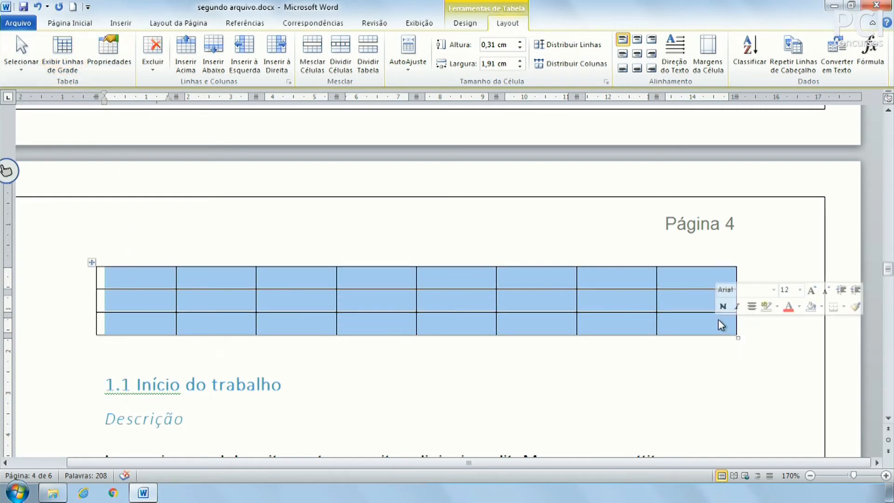
pyautogui.click(466, 23)
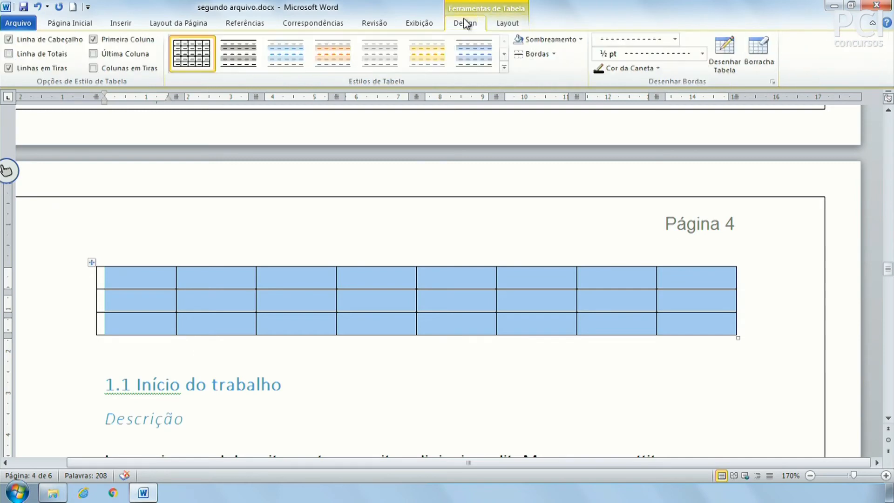
pyautogui.click(554, 55)
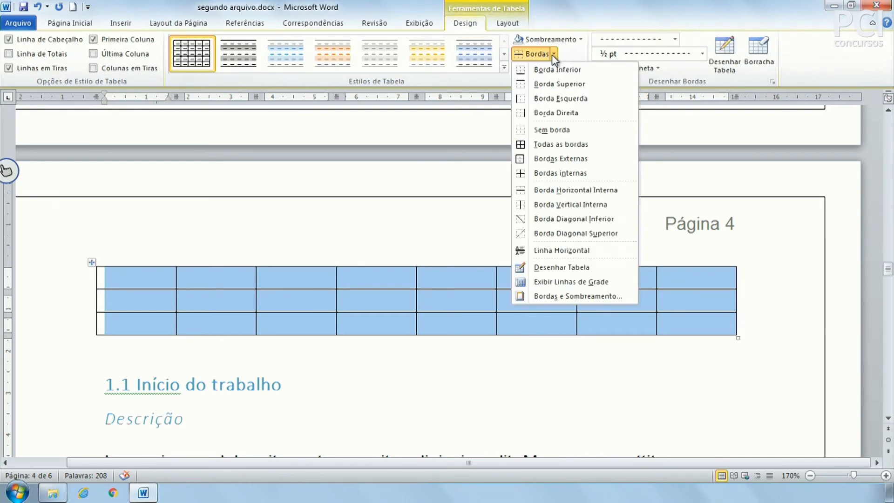
pyautogui.click(568, 128)
pyautogui.click(467, 310)
pyautogui.click(158, 278)
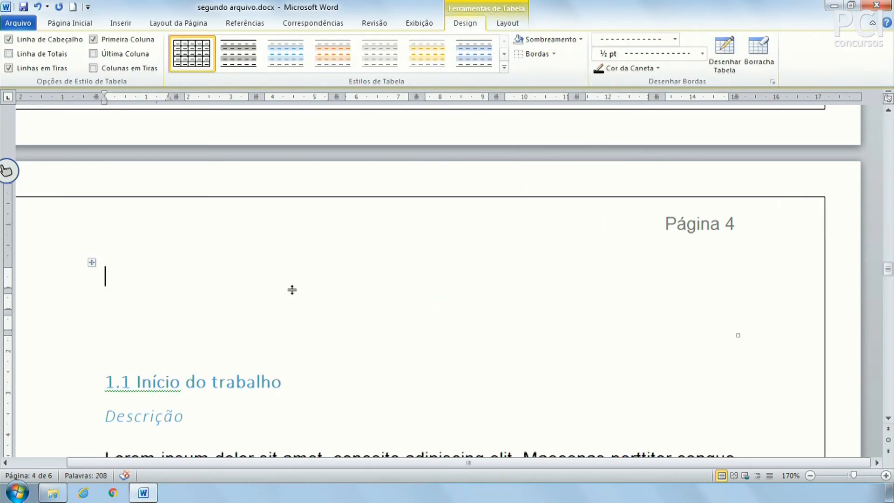
# Show the borderless table's gridlines (Exibir Linhas de Grade), hide them and show them again.
pyautogui.click(508, 24)
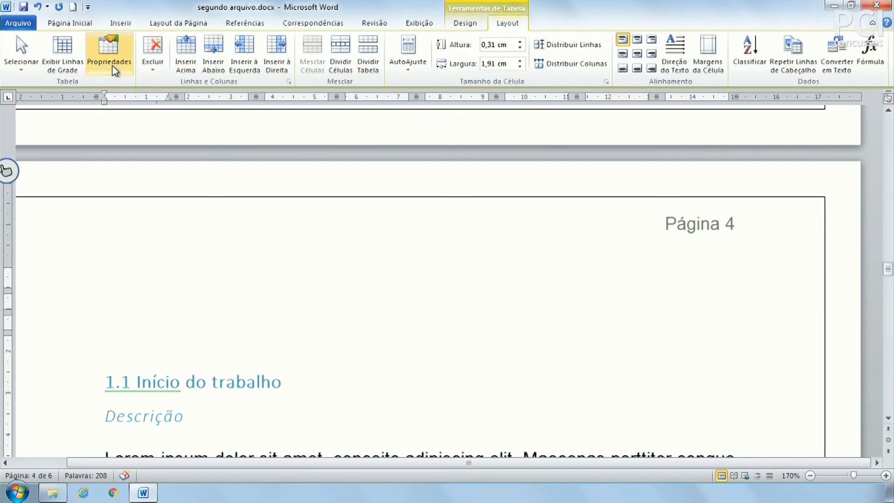
pyautogui.click(43, 47)
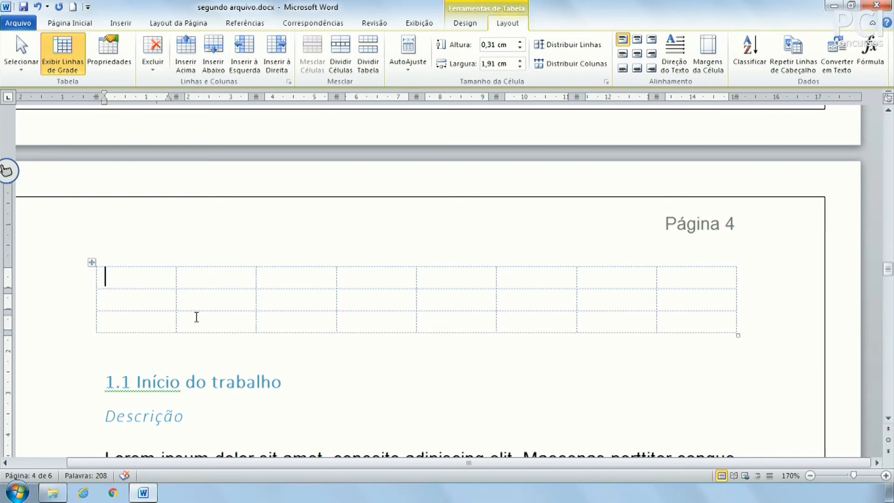
pyautogui.click(60, 44)
pyautogui.click(59, 43)
pyautogui.click(151, 325)
# Open the table's properties from the first cell and review the column, cell, alt text (Todo o Texto) and table settings.
pyautogui.click(157, 282)
pyautogui.click(109, 52)
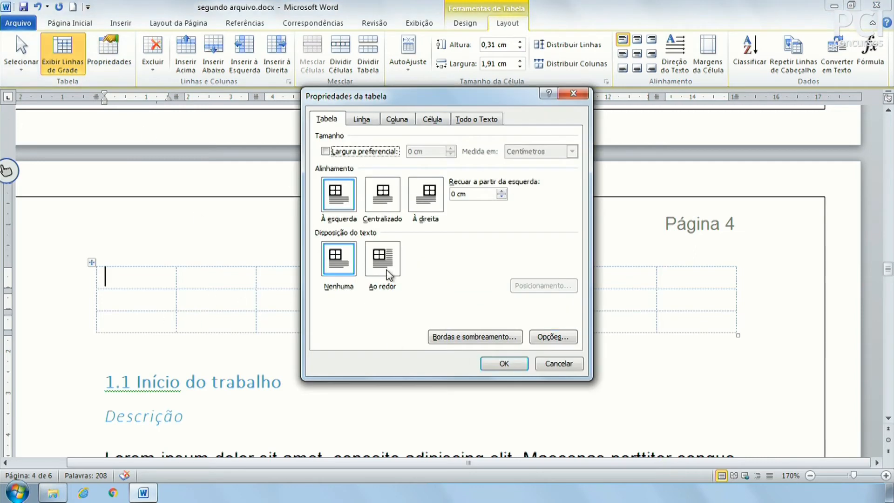
pyautogui.click(395, 120)
pyautogui.click(433, 120)
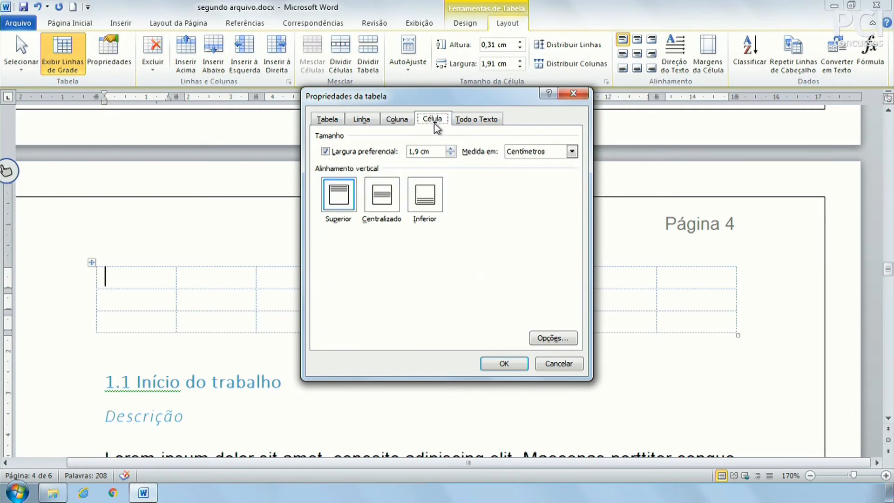
pyautogui.click(475, 121)
pyautogui.click(326, 120)
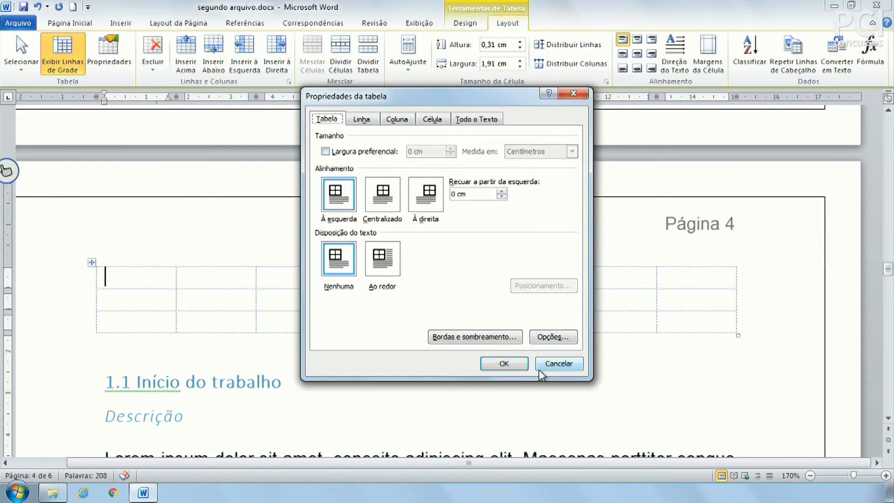
# Close the table properties, reopen and close them without changes, and review the options for deleting cells, columns, rows or the table.
pyautogui.click(559, 364)
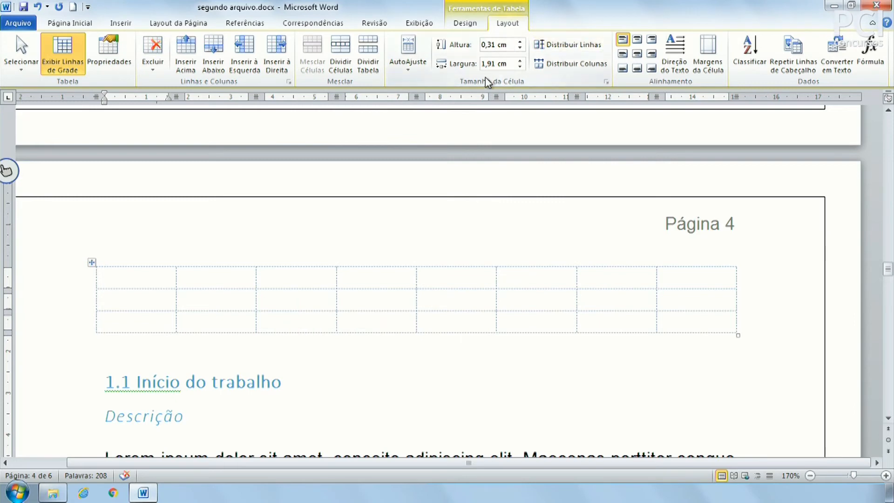
pyautogui.click(110, 52)
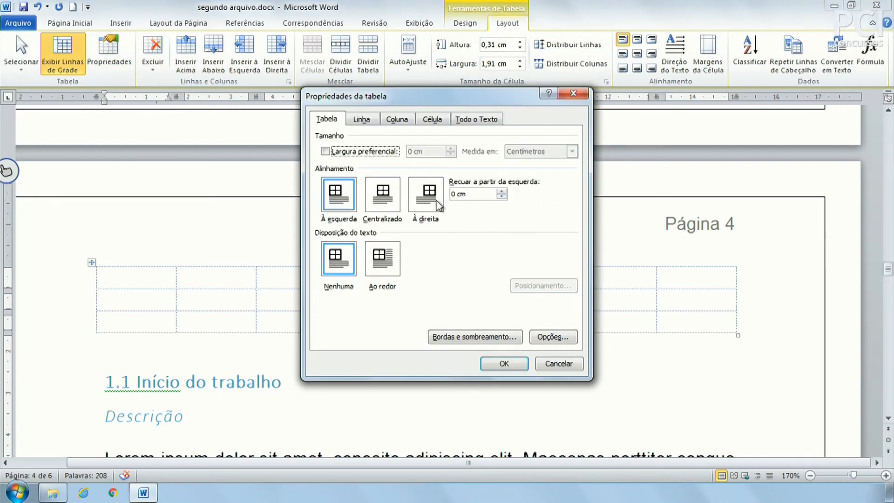
pyautogui.click(560, 366)
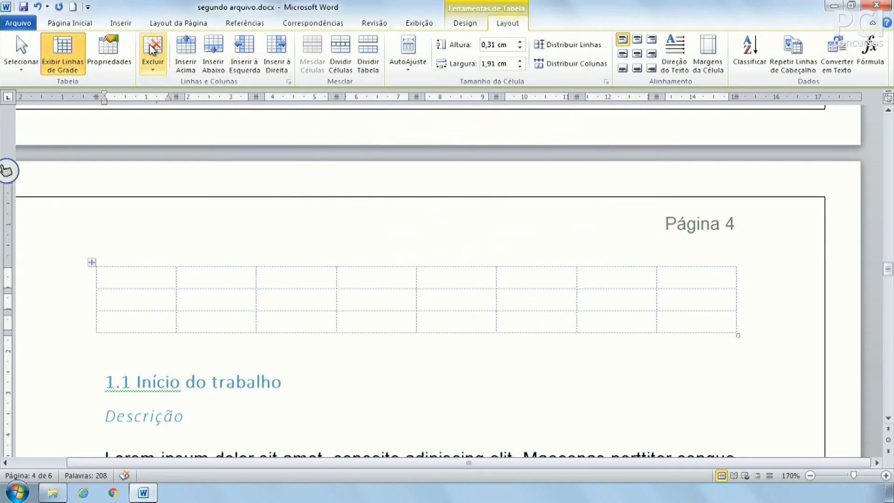
pyautogui.click(159, 68)
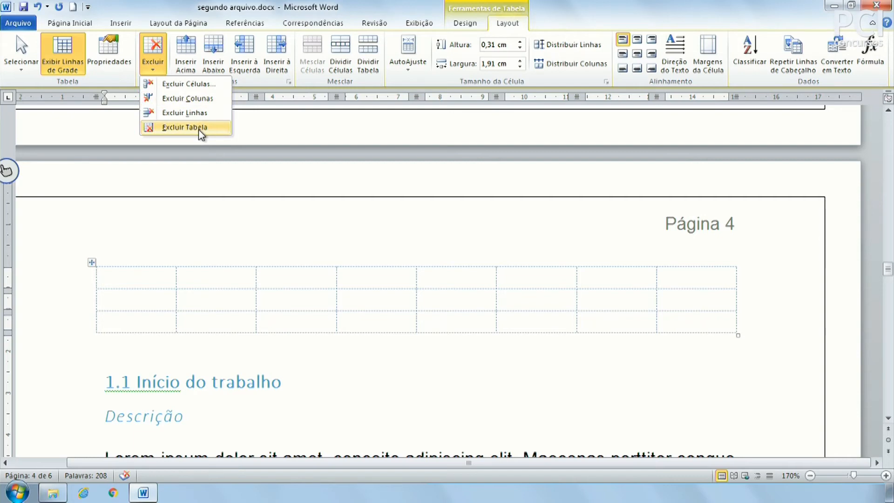
pyautogui.click(153, 54)
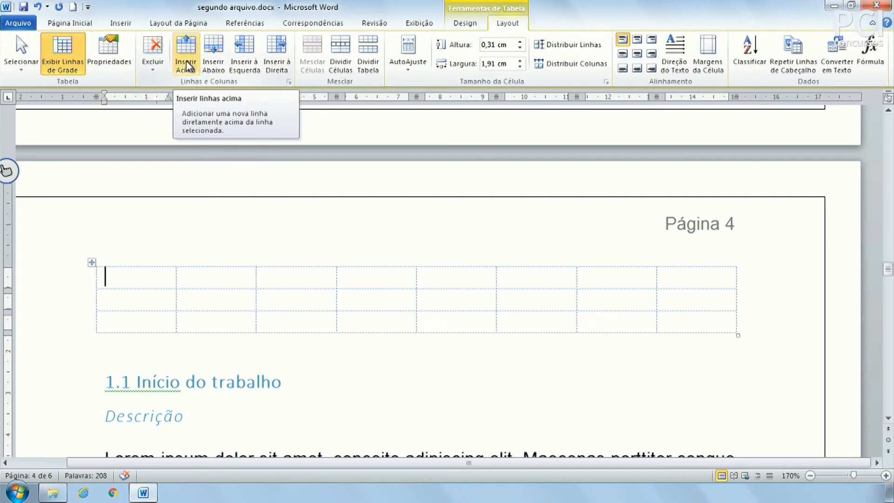
# Insert a new row above the table's first row and another row directly below the new one.
pyautogui.click(187, 66)
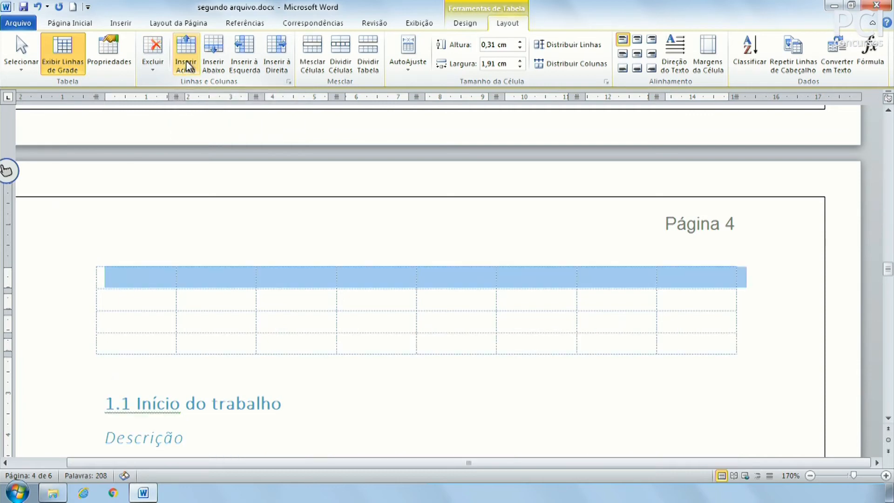
pyautogui.click(213, 65)
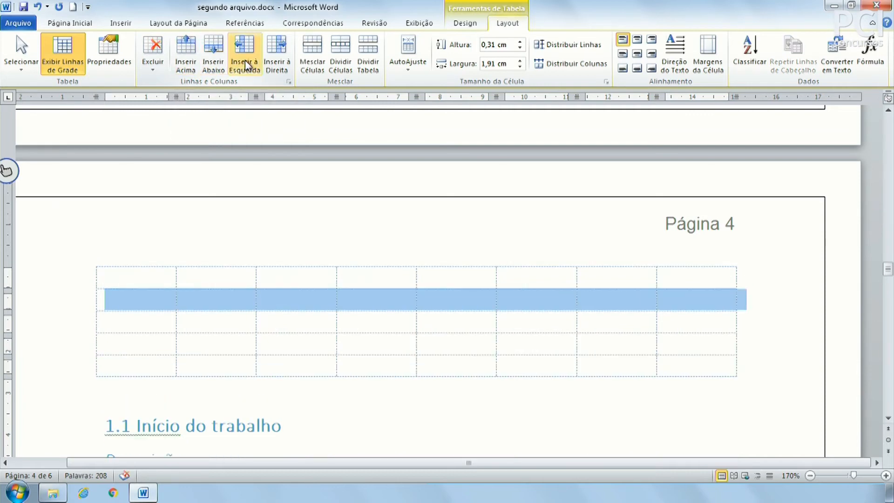
pyautogui.click(237, 310)
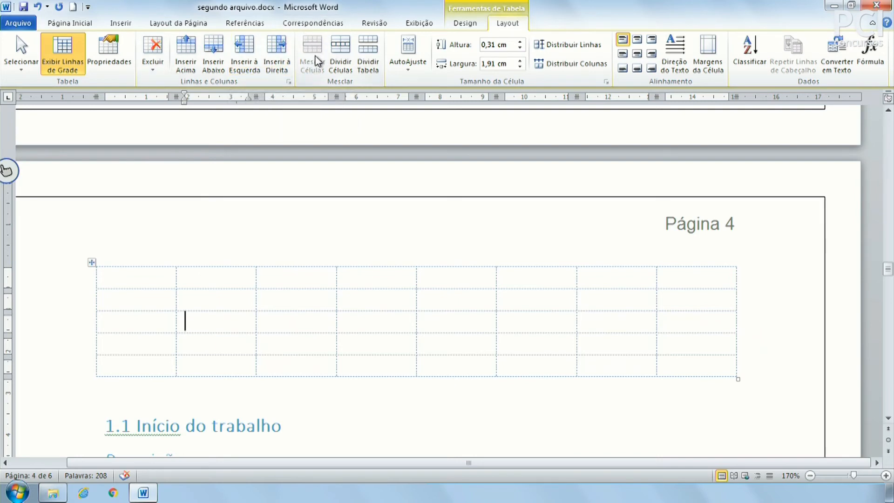
# Enter "Tabela de custos" in the first cell of the table's top row.
pyautogui.moveTo(133, 279); pyautogui.dragTo(715, 287)
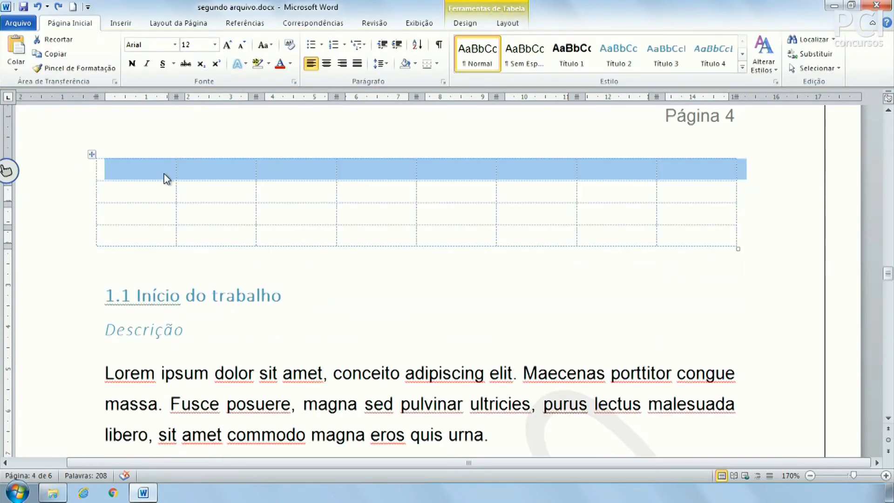
pyautogui.click(135, 168)
pyautogui.write('Tab')
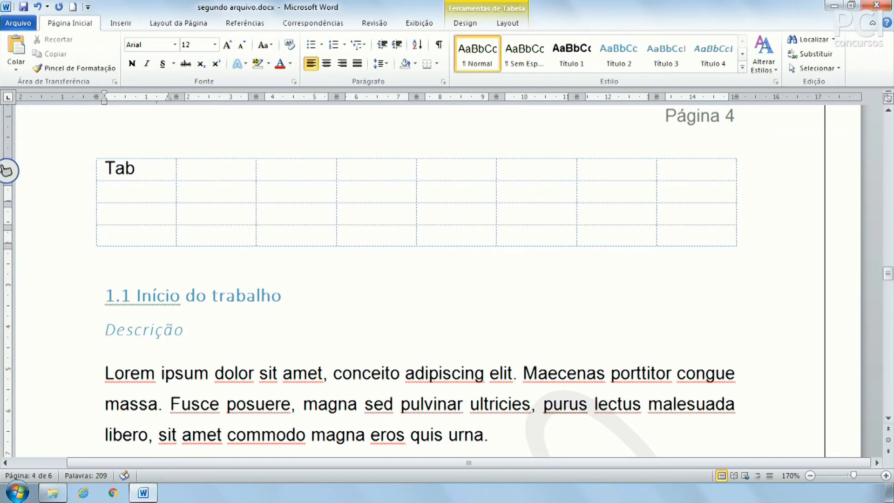
pyautogui.write('ela de custos')
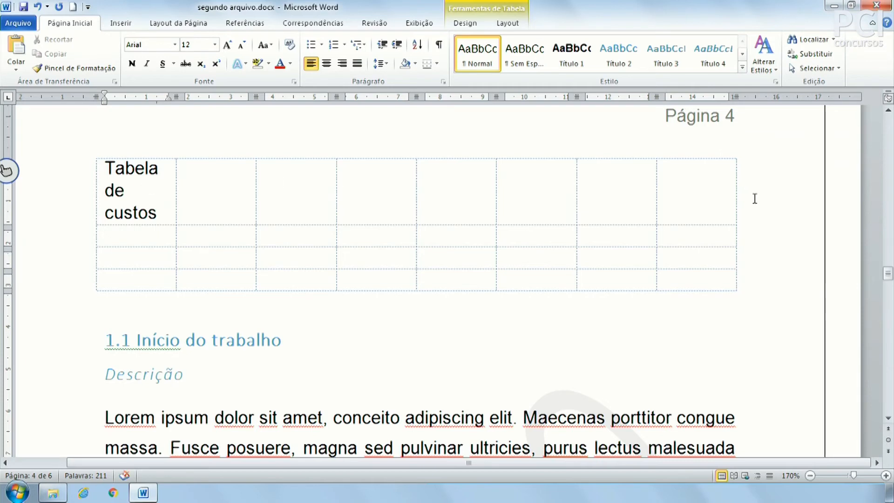
# Merge all eight cells of the table's top row into a single title cell (Mesclar Células).
pyautogui.moveTo(702, 193); pyautogui.dragTo(160, 190)
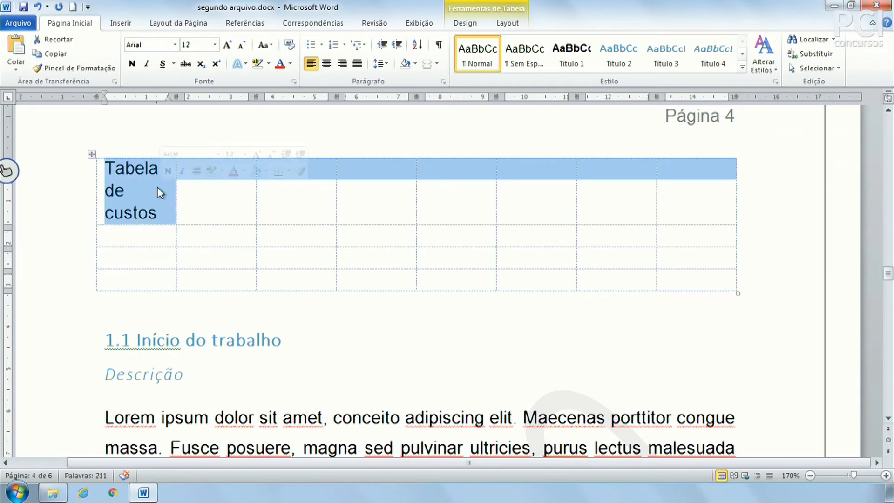
pyautogui.click(515, 26)
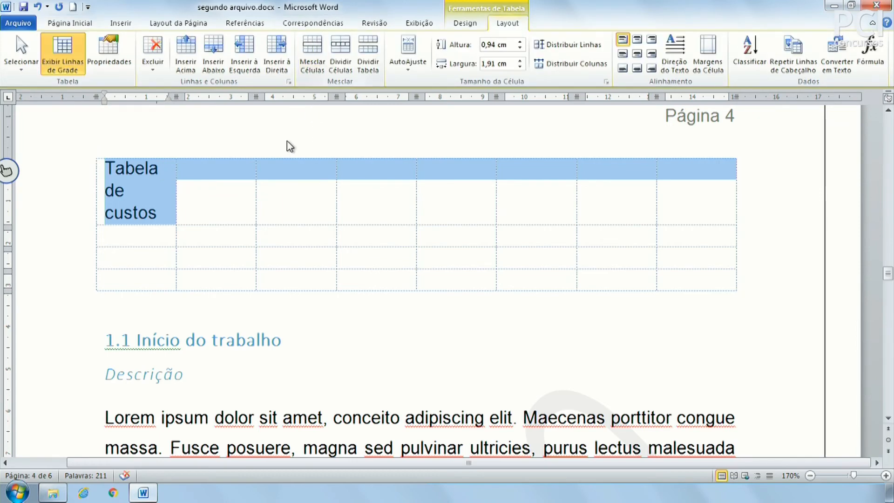
pyautogui.rightClick(283, 166)
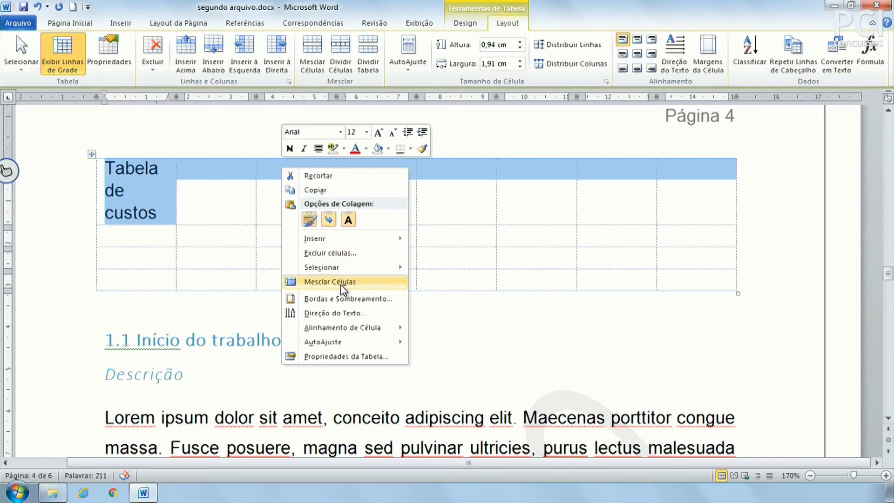
pyautogui.click(507, 23)
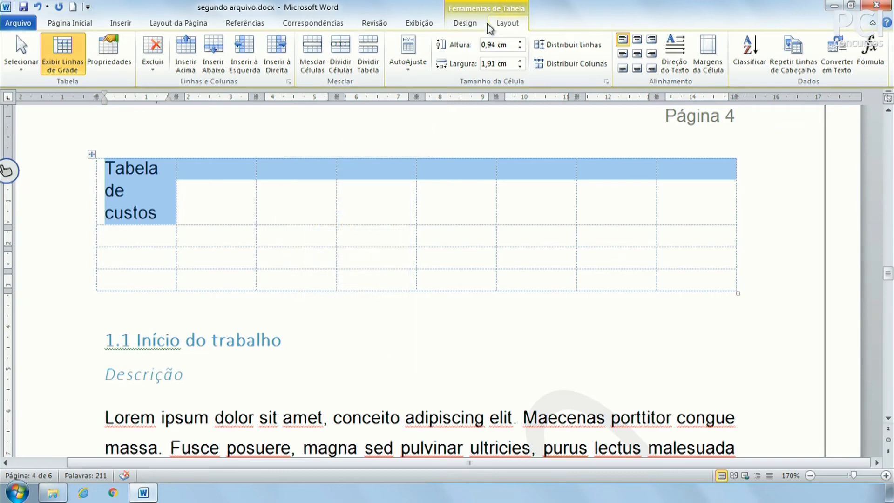
pyautogui.click(314, 65)
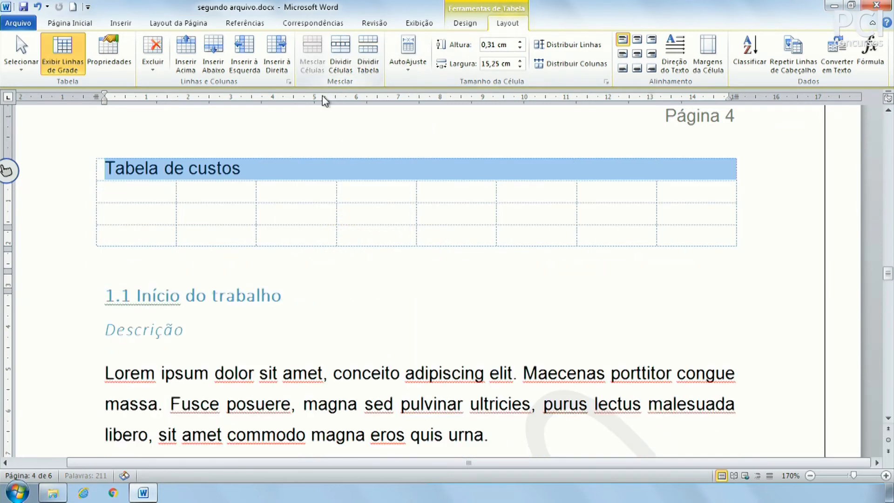
# Open the Dividir células settings for the merged title cell and close them without splitting it.
pyautogui.click(217, 168)
pyautogui.click(283, 164)
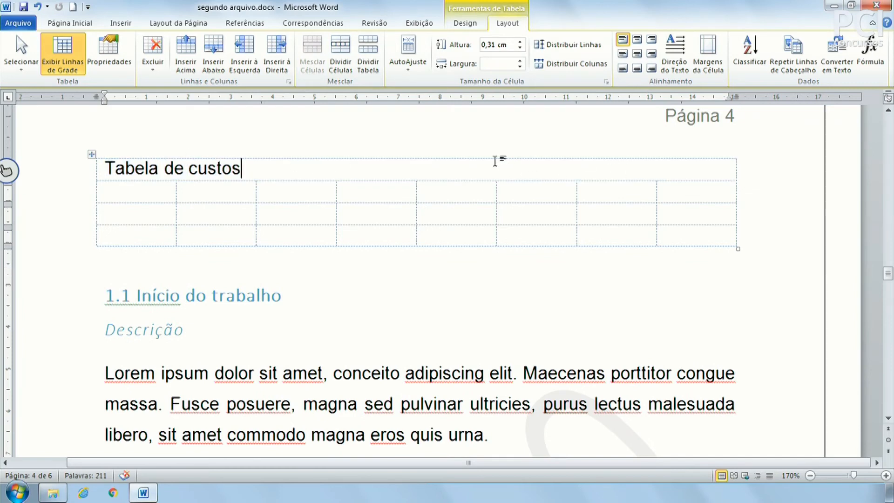
pyautogui.click(338, 67)
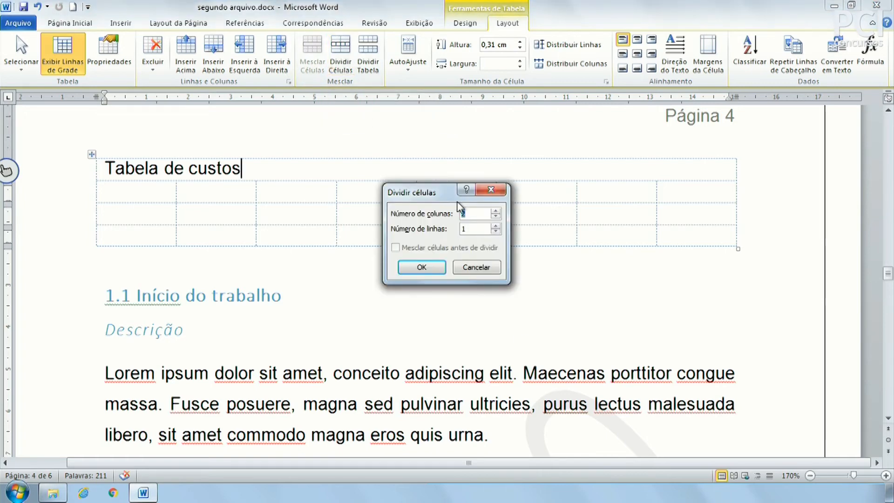
pyautogui.click(479, 270)
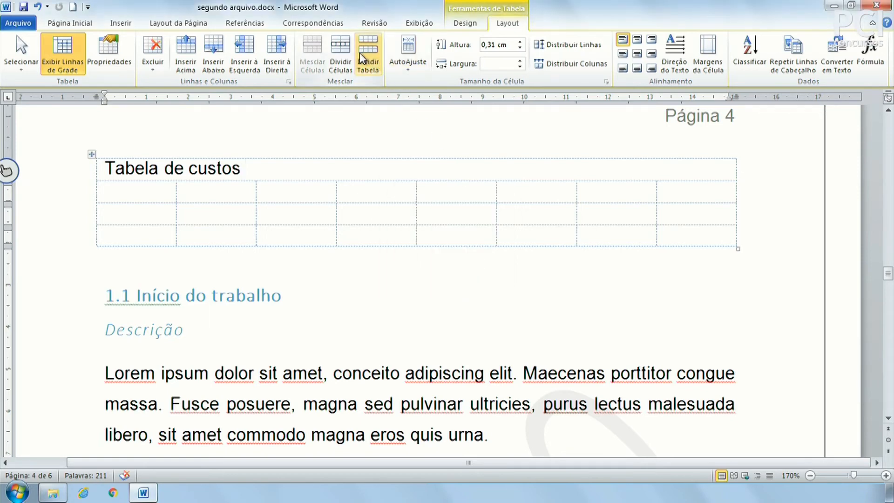
# Insert two new rows below the table's third row.
pyautogui.click(116, 220)
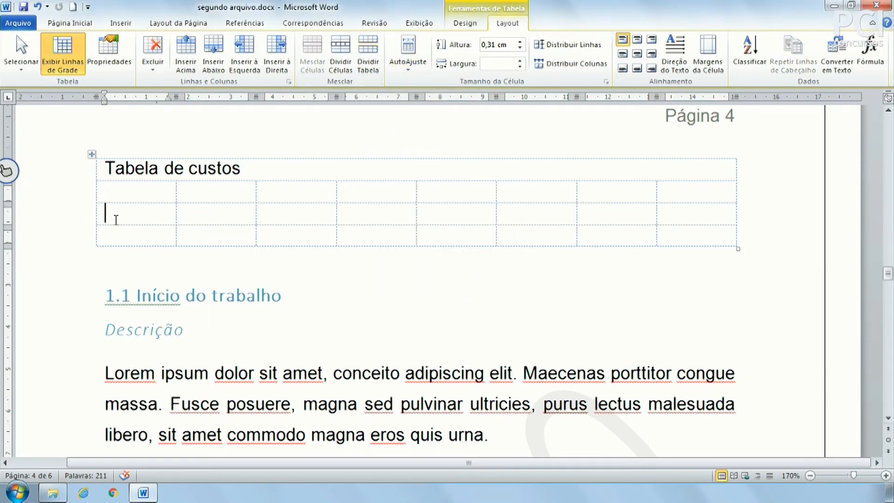
pyautogui.click(214, 54)
pyautogui.click(214, 53)
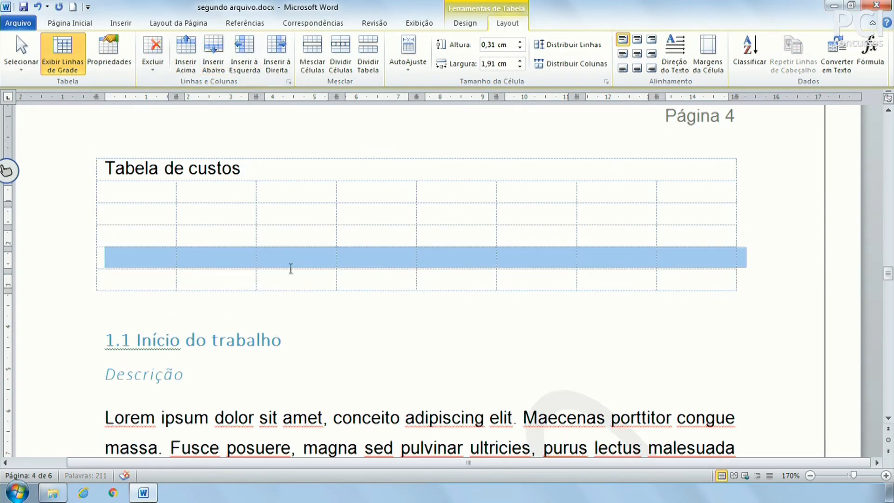
# Split the table in two at its fourth row (Dividir Tabela).
pyautogui.click(282, 215)
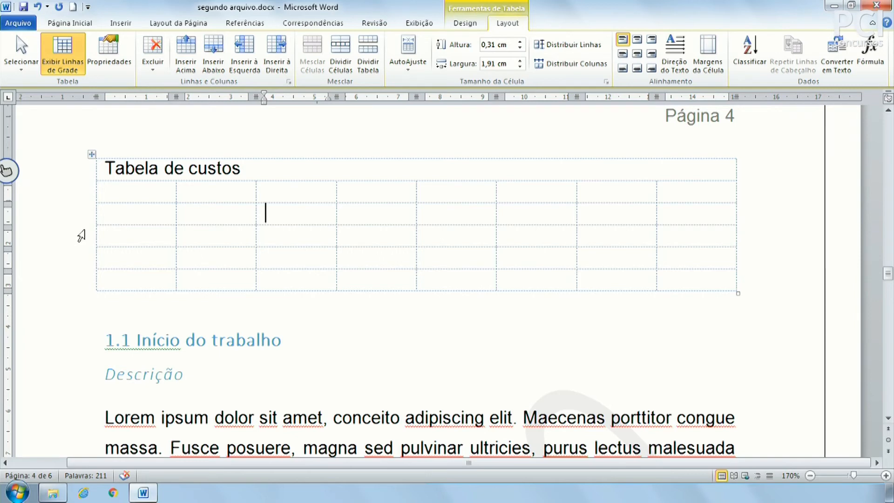
pyautogui.moveTo(149, 238); pyautogui.dragTo(739, 232)
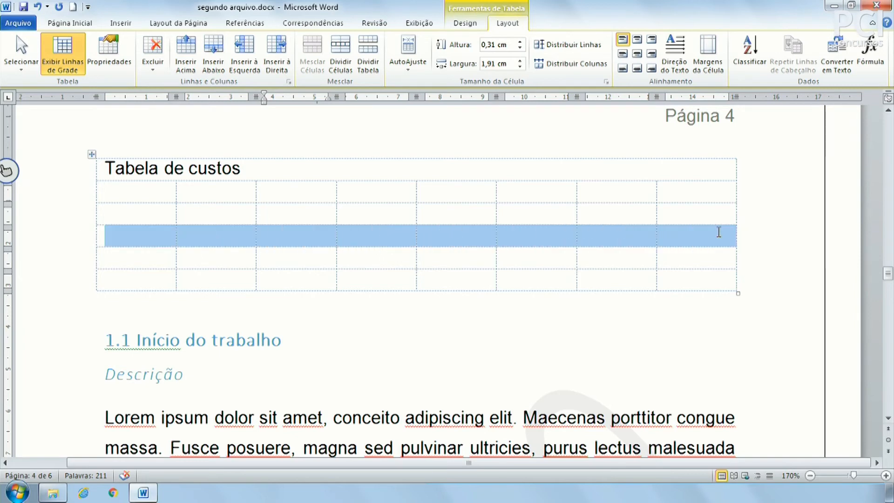
pyautogui.click(368, 52)
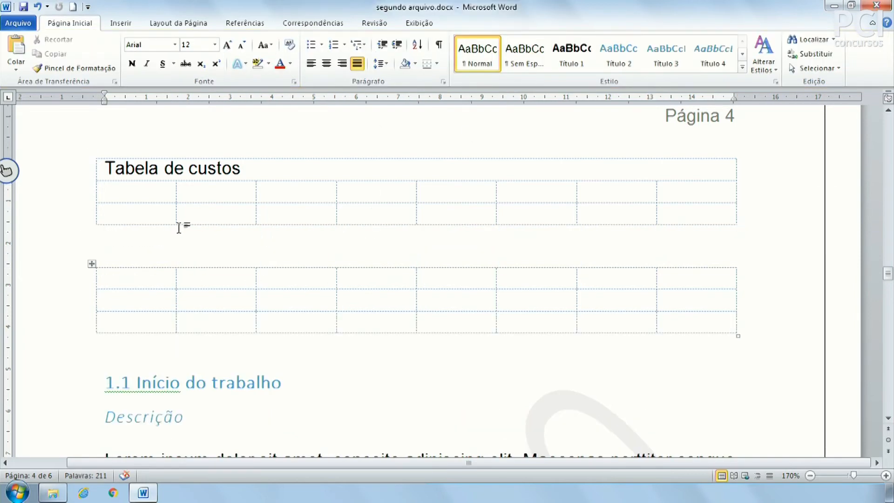
# Place the cursor alternately in the upper table, the gap and the lower table to check that the tables are separate.
pyautogui.click(156, 213)
pyautogui.click(160, 242)
pyautogui.click(165, 277)
pyautogui.click(167, 213)
pyautogui.click(168, 275)
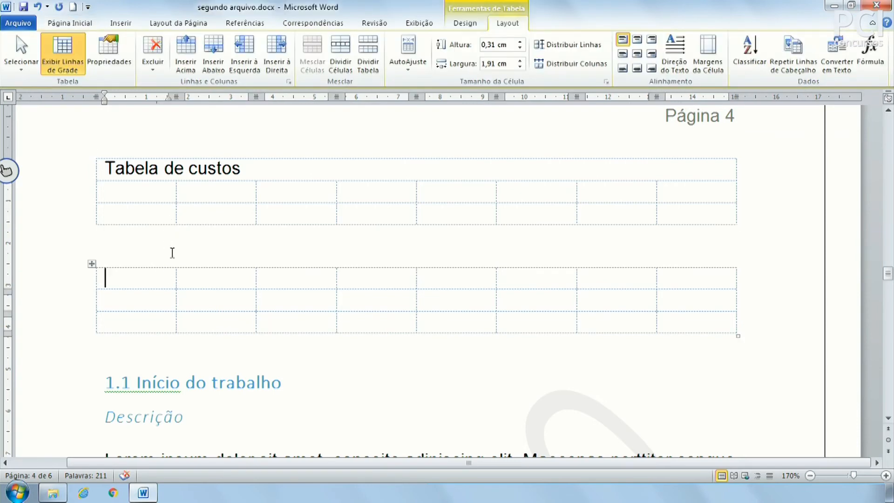
# Apply the light blue striped table style to the upper table and the matching gray style to the lower table.
pyautogui.click(178, 198)
pyautogui.click(326, 210)
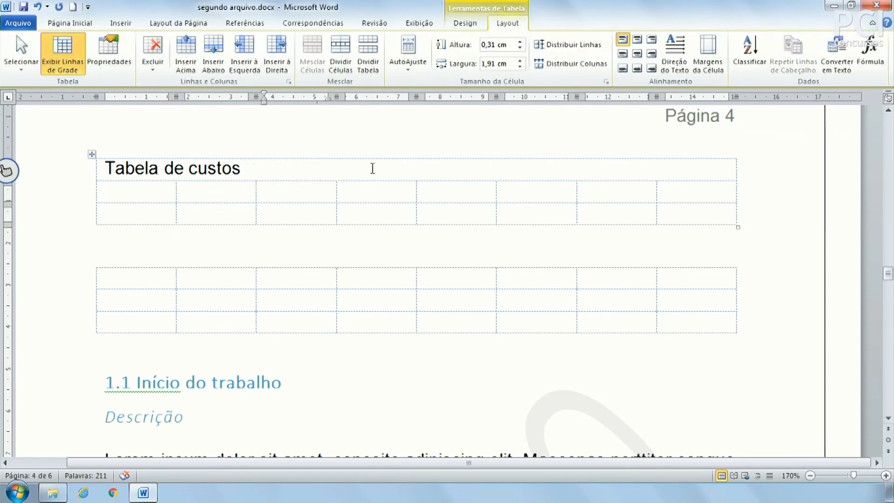
pyautogui.click(468, 23)
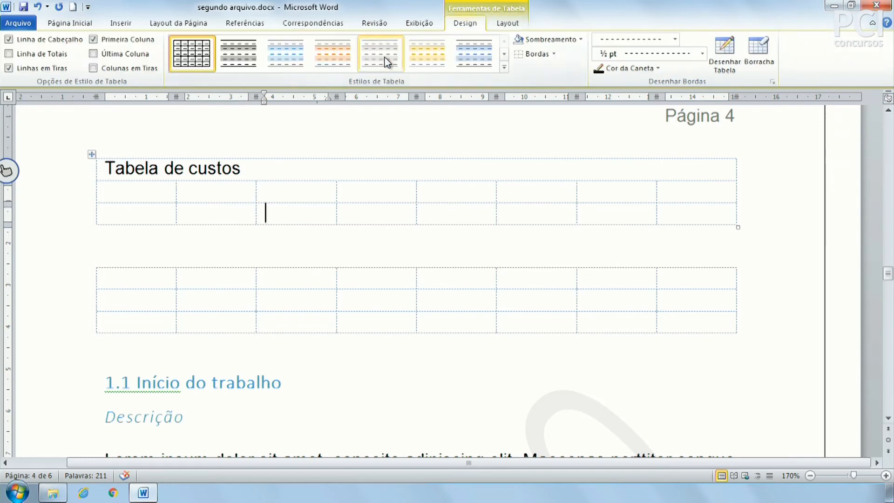
pyautogui.click(305, 56)
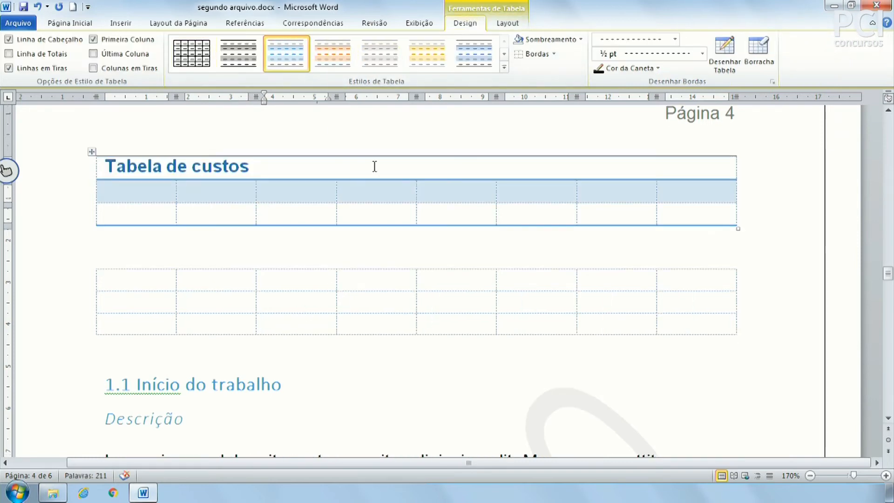
pyautogui.click(349, 284)
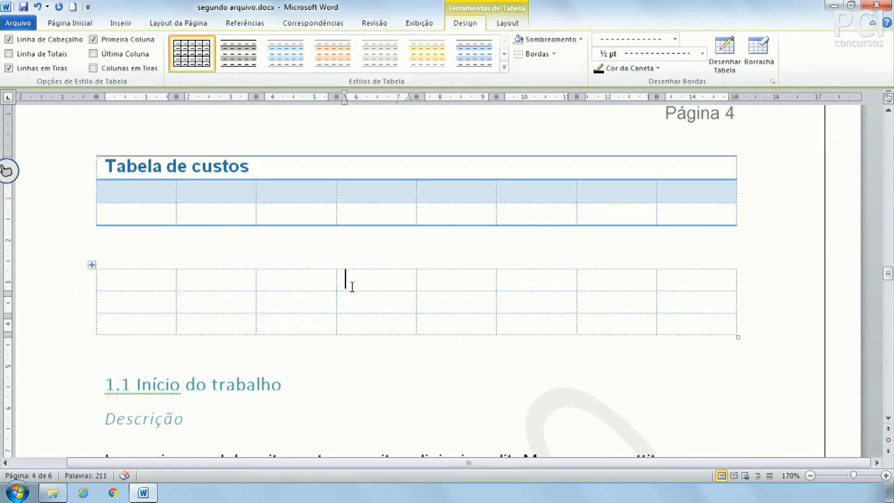
pyautogui.click(379, 49)
# Review the AutoAjuste options for the upper table and apply Largura Fixa da Coluna to it.
pyautogui.click(509, 24)
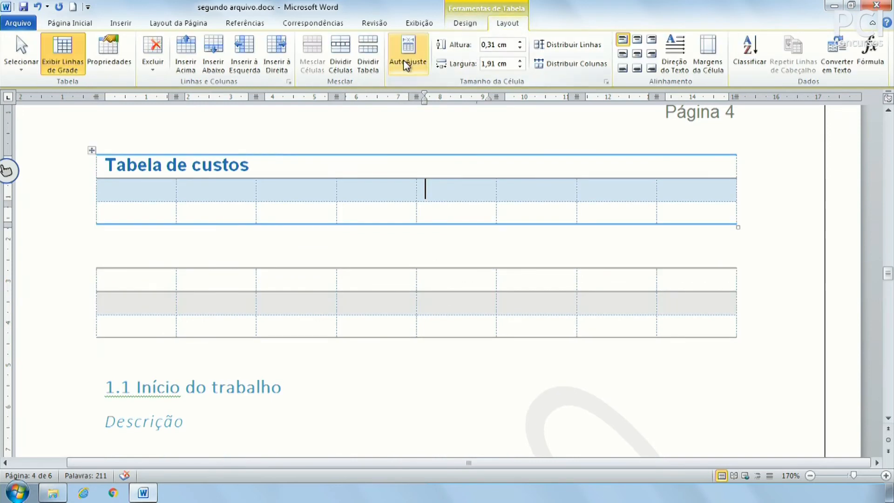
pyautogui.click(404, 66)
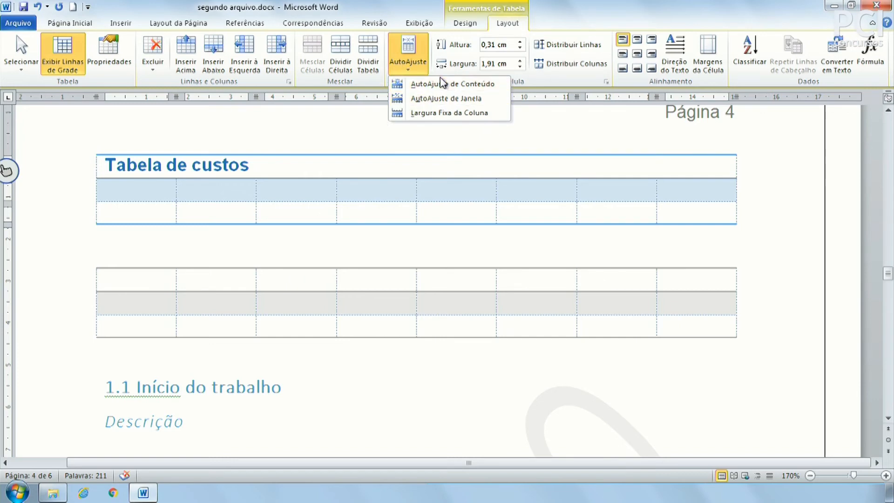
pyautogui.click(456, 190)
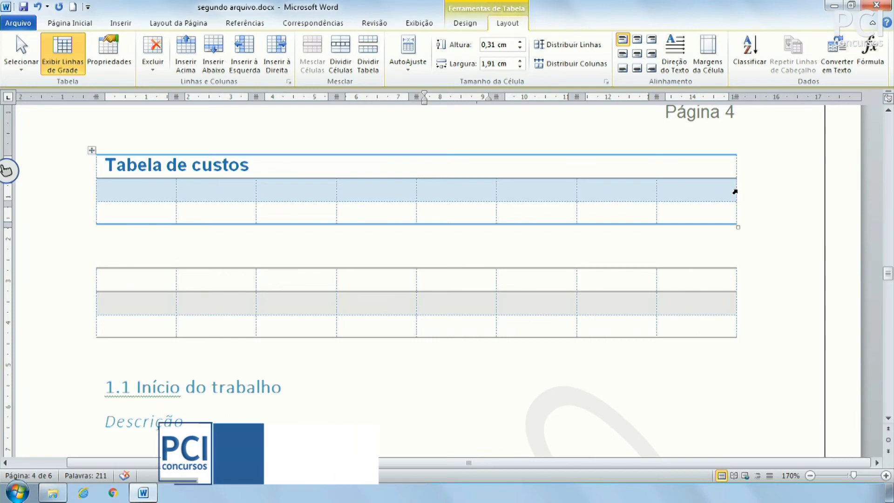
pyautogui.moveTo(736, 187); pyautogui.dragTo(736, 188)
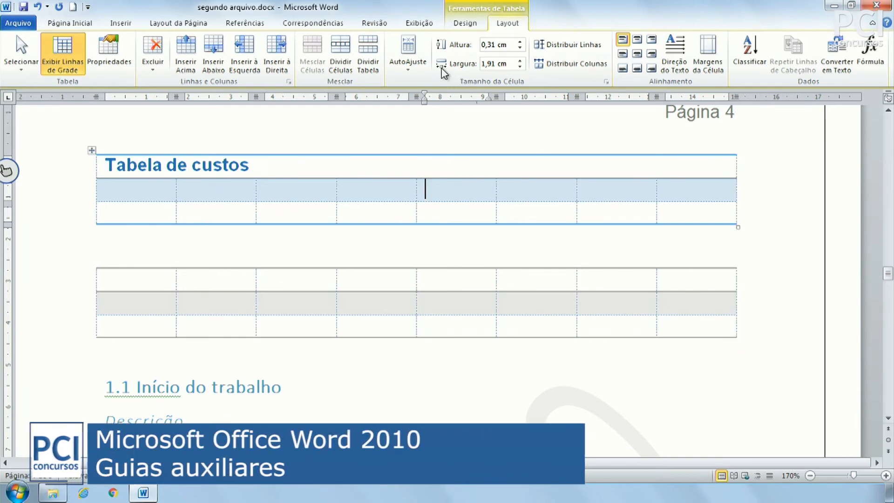
pyautogui.click(403, 51)
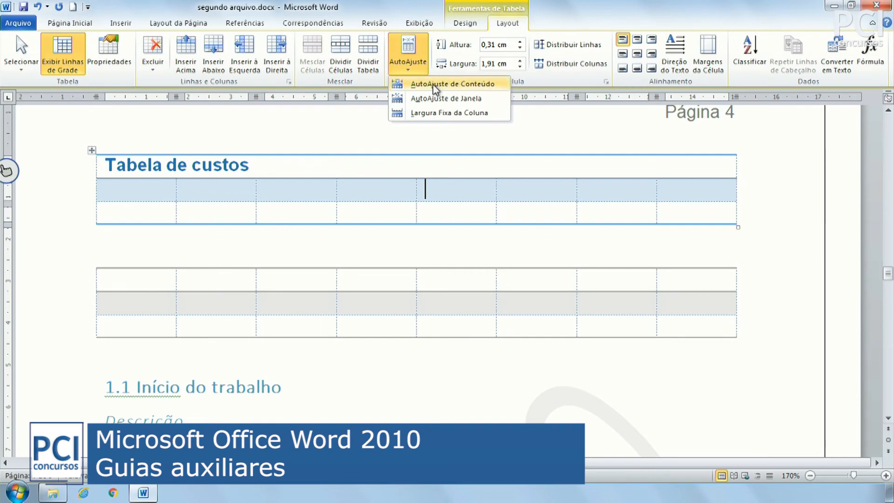
pyautogui.click(456, 113)
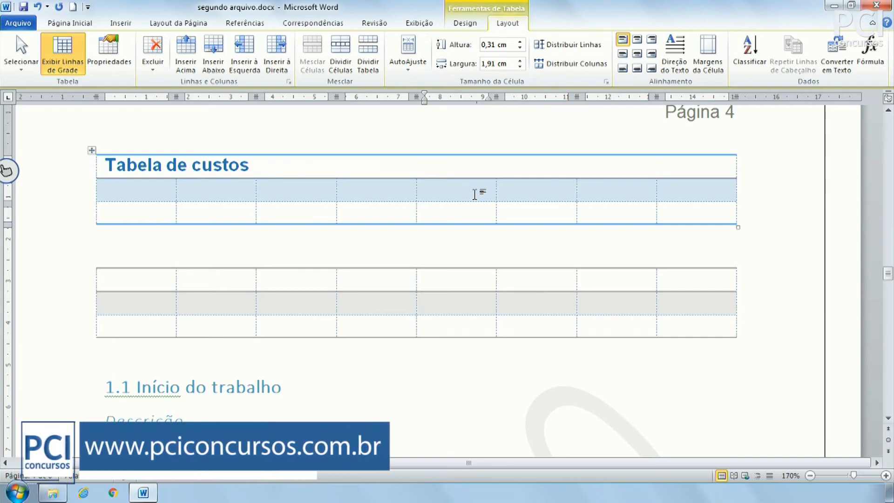
# Set the height of the upper table's blue row to 0,6 cm.
pyautogui.click(520, 41)
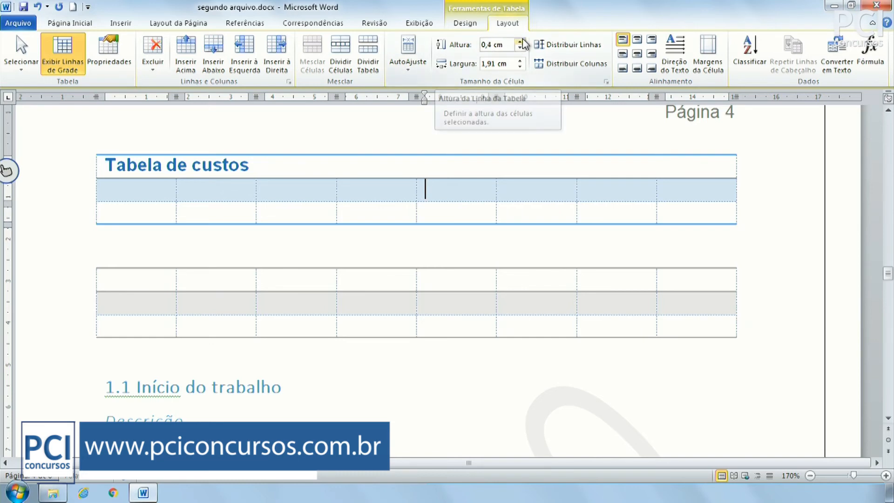
pyautogui.doubleClick(522, 50)
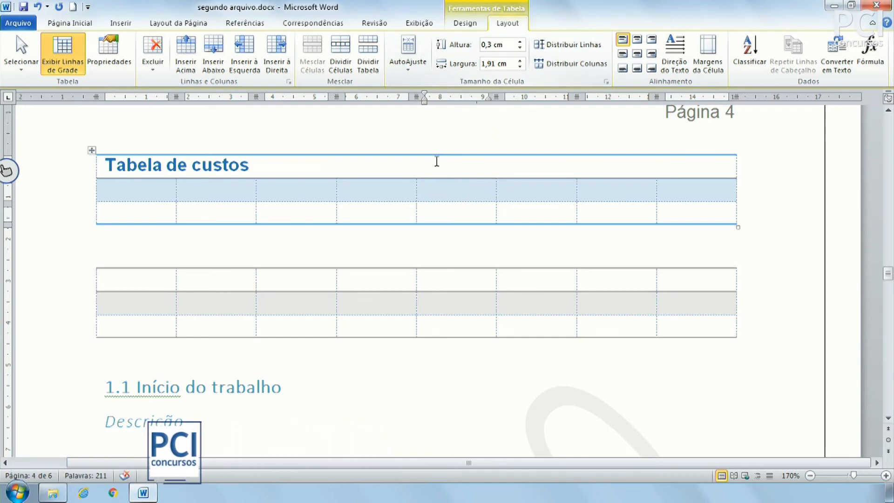
pyautogui.click(75, 200)
pyautogui.tripleClick(521, 41)
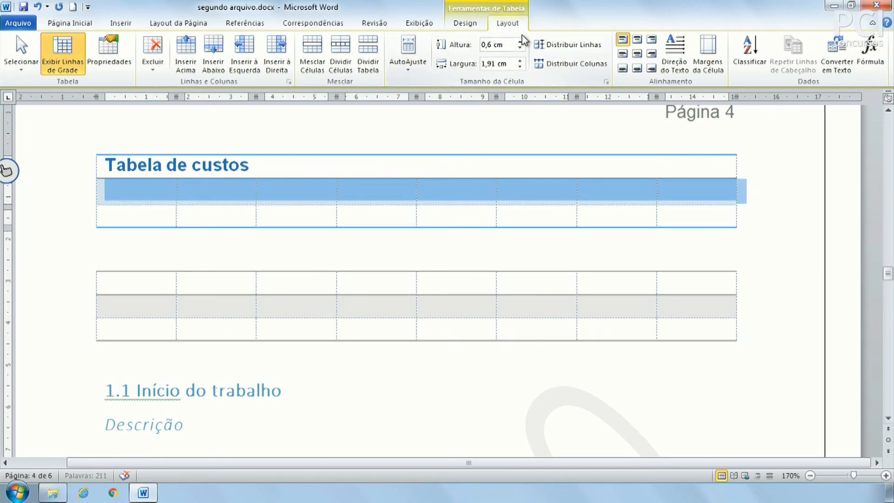
pyautogui.click(521, 41)
pyautogui.doubleClick(521, 41)
pyautogui.doubleClick(521, 48)
pyautogui.click(521, 48)
# Set the width of the upper table's fifth column to 1,8 cm.
pyautogui.click(453, 201)
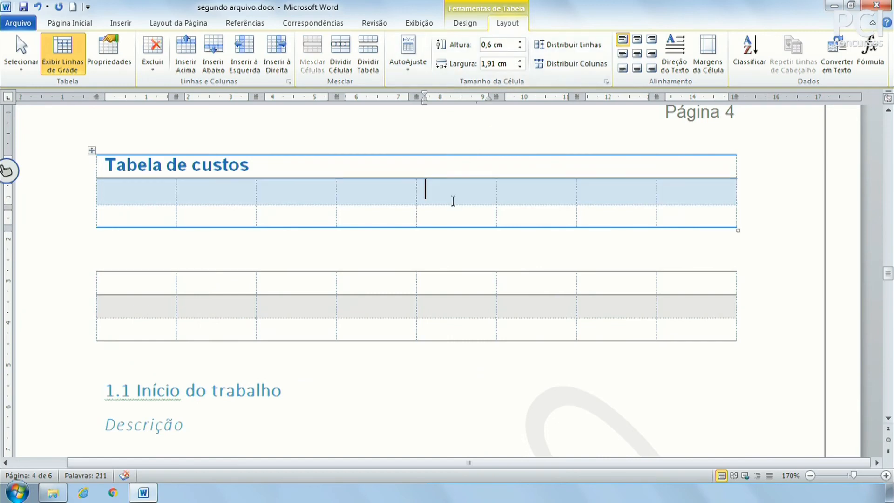
pyautogui.click(520, 61)
pyautogui.doubleClick(521, 62)
pyautogui.click(521, 62)
pyautogui.doubleClick(521, 61)
pyautogui.click(521, 62)
pyautogui.doubleClick(521, 66)
pyautogui.click(520, 67)
pyautogui.doubleClick(520, 67)
pyautogui.doubleClick(521, 67)
pyautogui.click(521, 67)
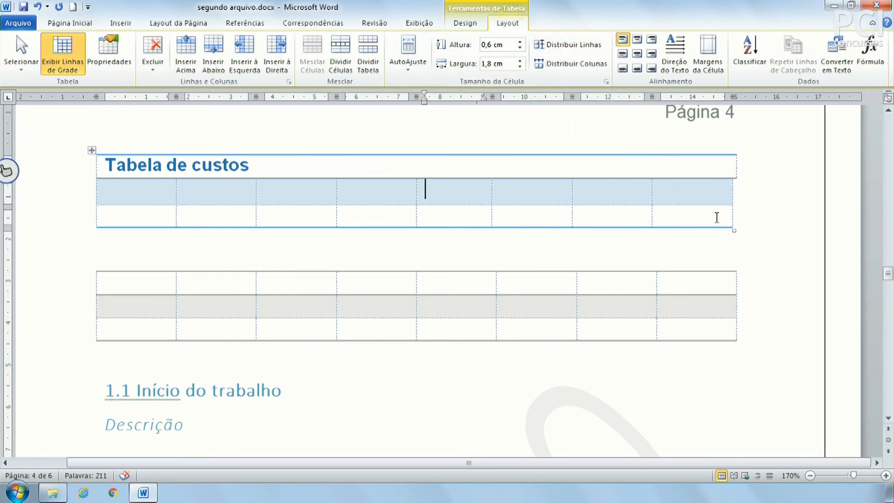
# Narrow the upper table's last column to about 1,21 cm and pull in the title row's outer edge to match.
pyautogui.moveTo(732, 192); pyautogui.dragTo(700, 191)
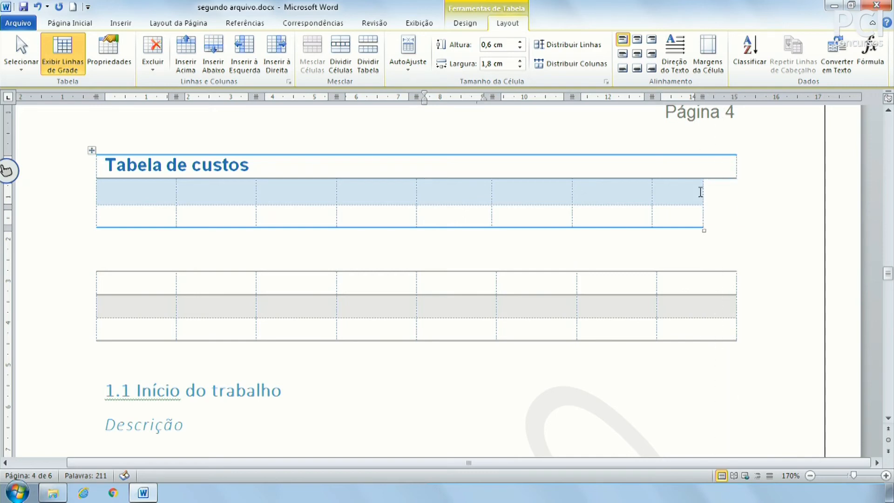
pyautogui.moveTo(735, 164); pyautogui.dragTo(703, 168)
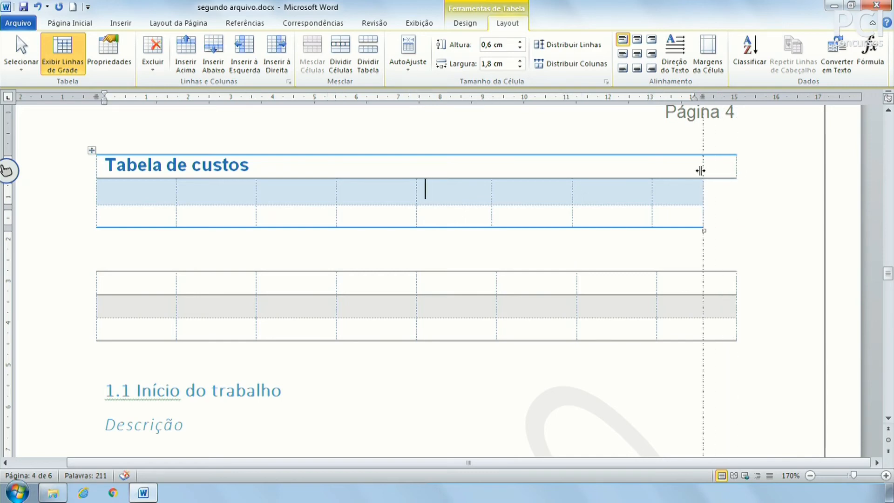
pyautogui.click(695, 220)
pyautogui.moveTo(675, 198); pyautogui.dragTo(679, 212)
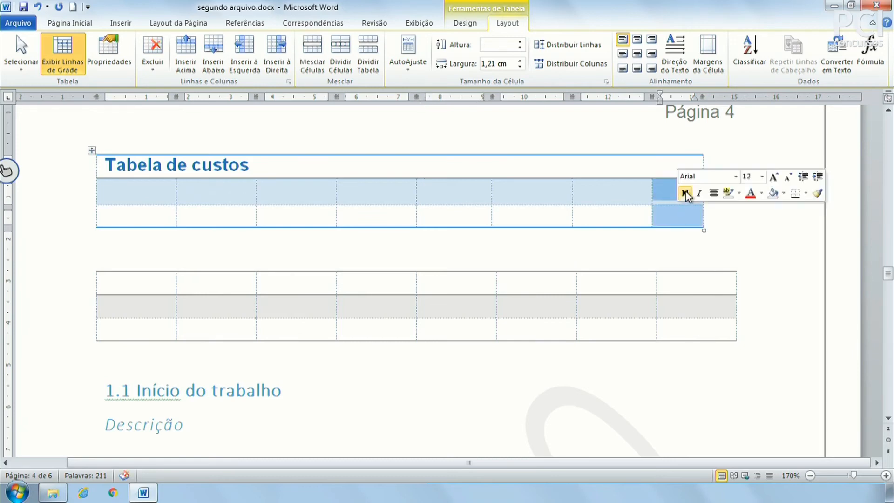
pyautogui.click(671, 194)
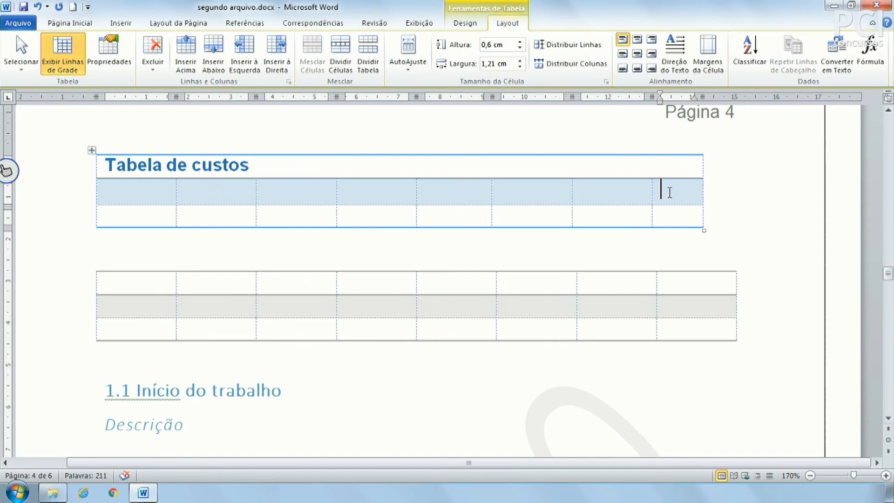
# Narrow the upper table's seventh column to about 1,37 cm by moving its border with the last column.
pyautogui.moveTo(612, 199); pyautogui.dragTo(479, 200)
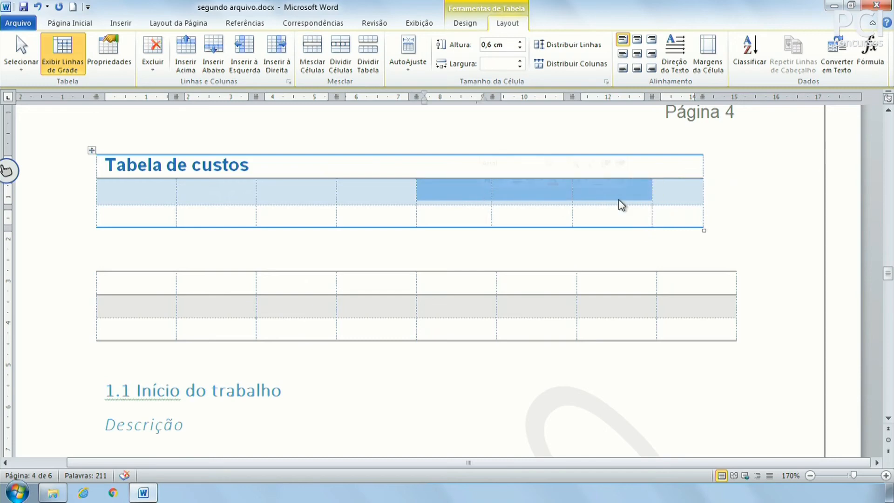
pyautogui.click(621, 204)
pyautogui.moveTo(652, 188); pyautogui.dragTo(629, 189)
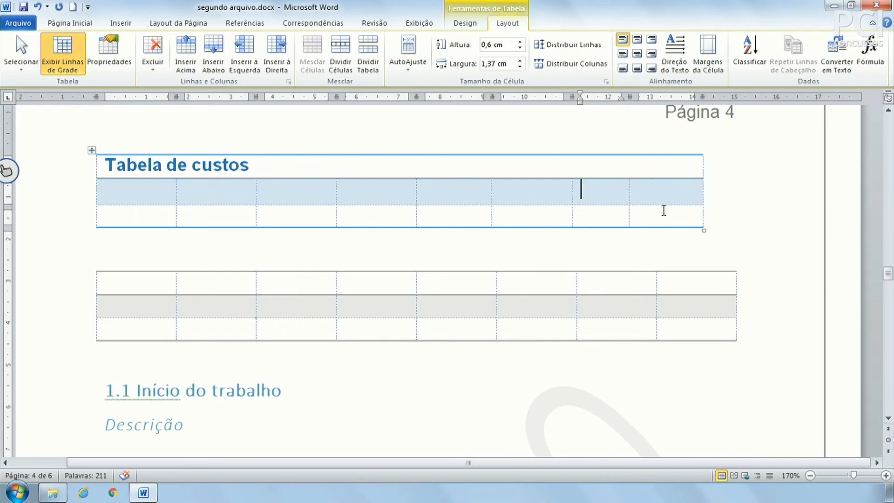
# Heighten the upper table's last row by lowering its bottom border and even out the columns of the lower two rows (Distribuir Colunas).
pyautogui.moveTo(155, 187); pyautogui.dragTo(699, 216)
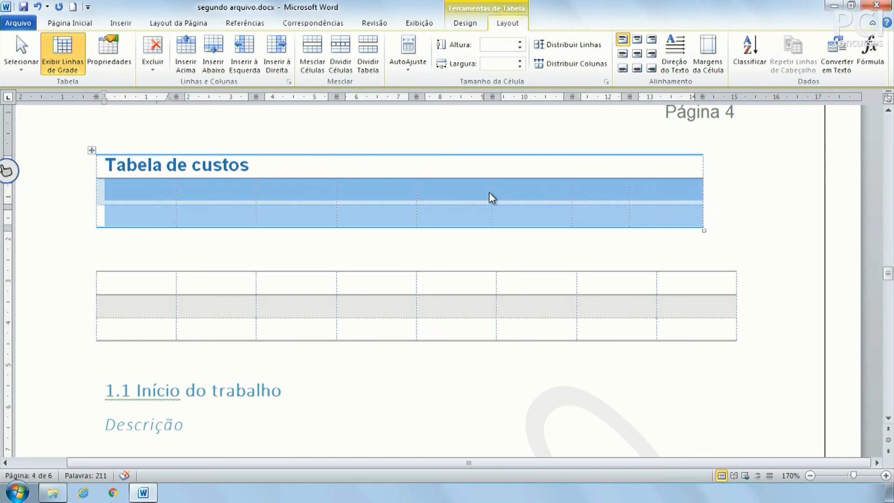
pyautogui.moveTo(479, 225); pyautogui.dragTo(475, 261)
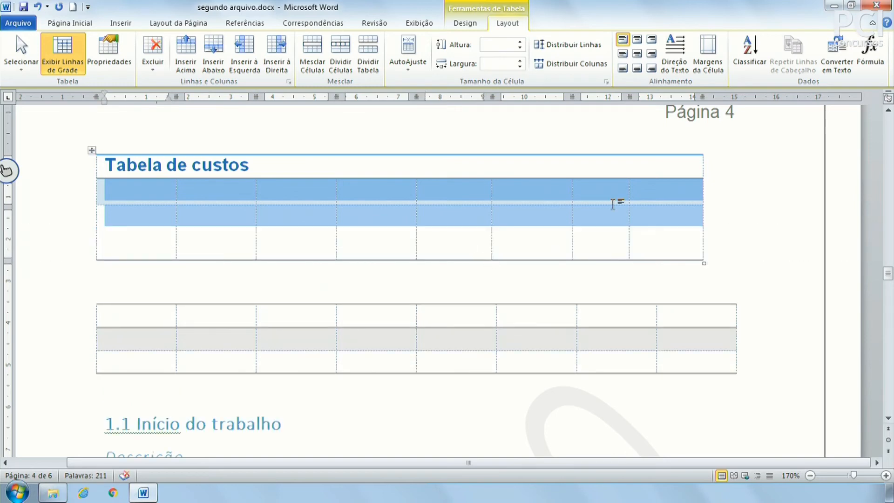
pyautogui.click(581, 69)
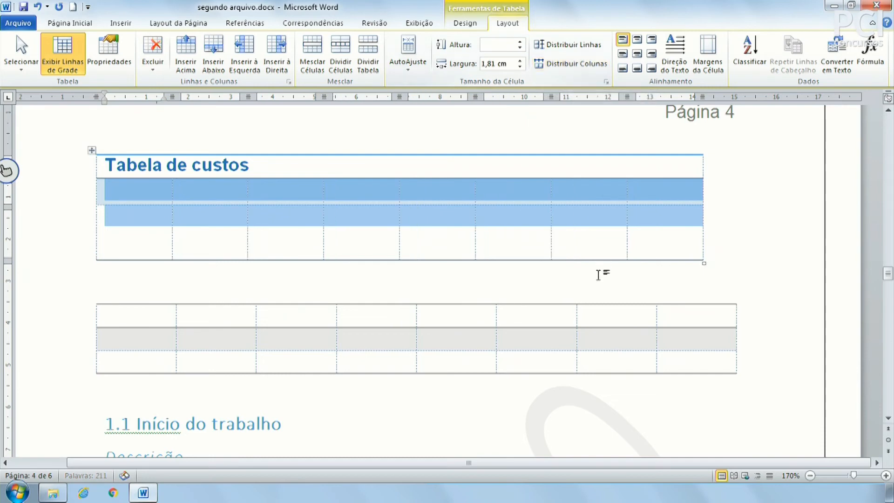
# Go through the cells of the upper table's last row one by one to compare the column widths.
pyautogui.click(551, 233)
pyautogui.click(480, 229)
pyautogui.click(468, 236)
pyautogui.click(387, 236)
pyautogui.click(311, 236)
pyautogui.click(246, 236)
pyautogui.click(156, 244)
# Even out the heights of the two rows below the upper table's title (Distribuir Linhas).
pyautogui.moveTo(150, 191); pyautogui.dragTo(673, 230)
pyautogui.click(582, 43)
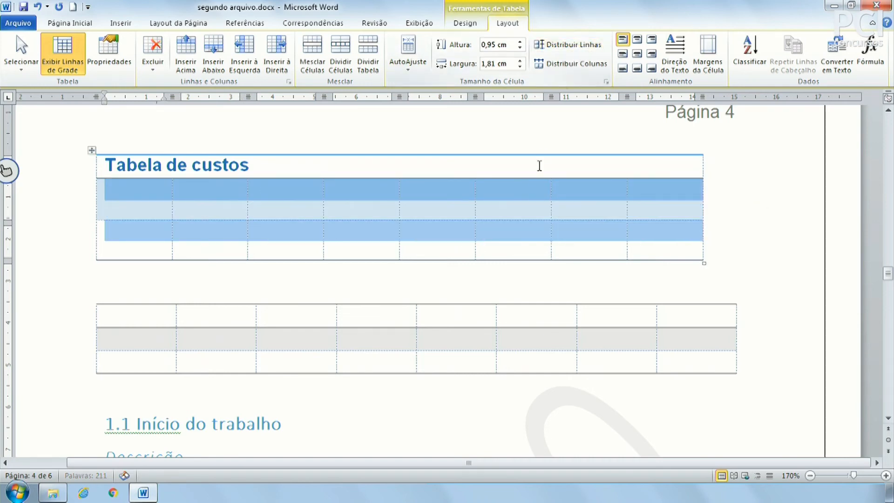
pyautogui.click(500, 204)
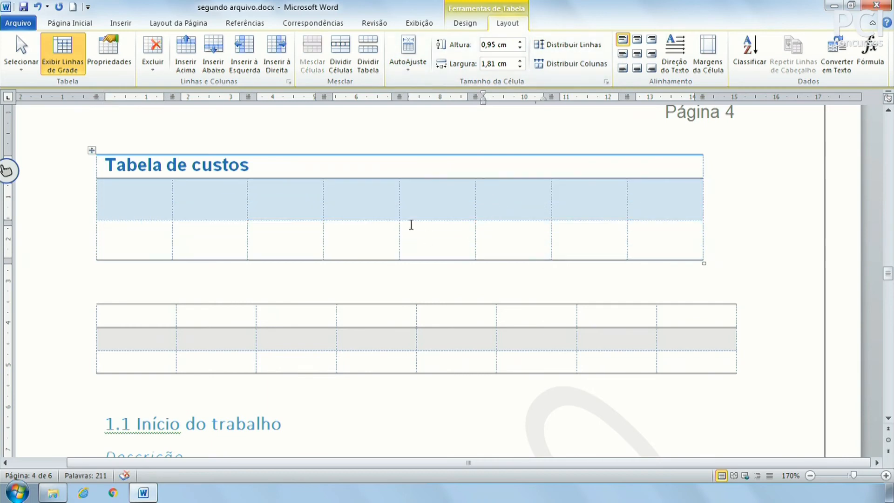
pyautogui.moveTo(133, 197); pyautogui.dragTo(649, 241)
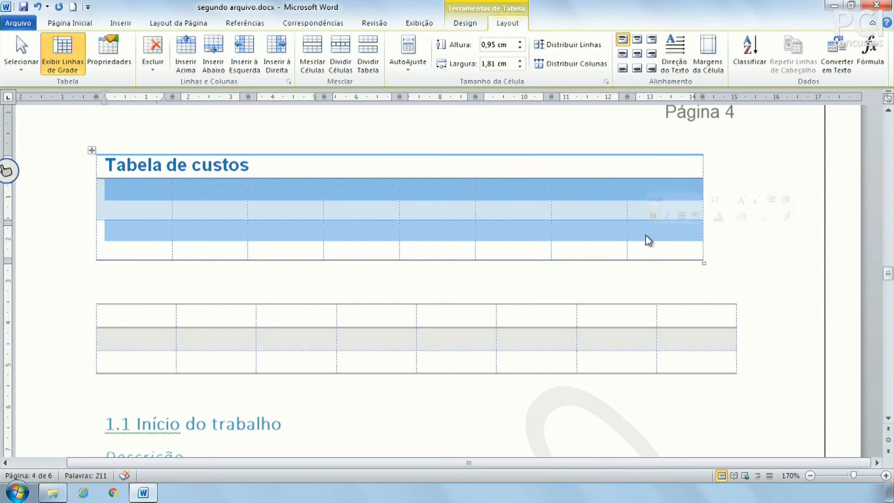
# Enter "texto" in the blue row's sixth cell and try top-center and centered alignment on it, ending with bottom-right.
pyautogui.click(515, 183)
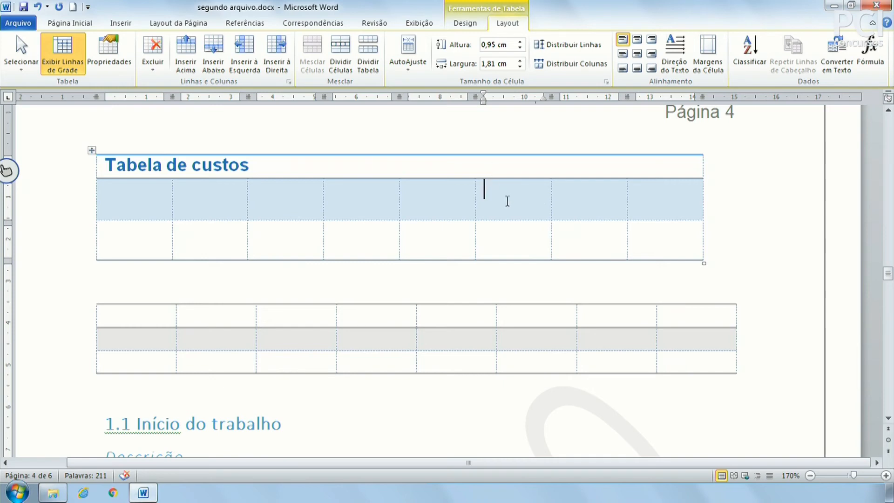
pyautogui.write('texto')
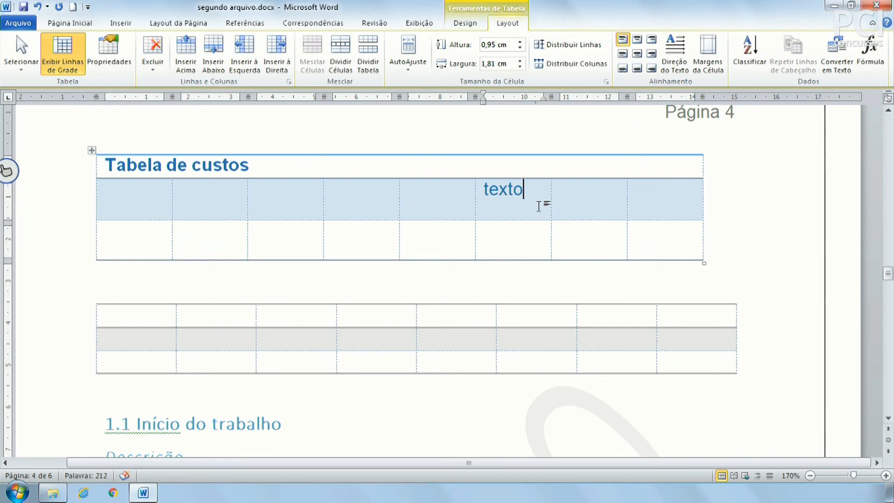
pyautogui.click(636, 40)
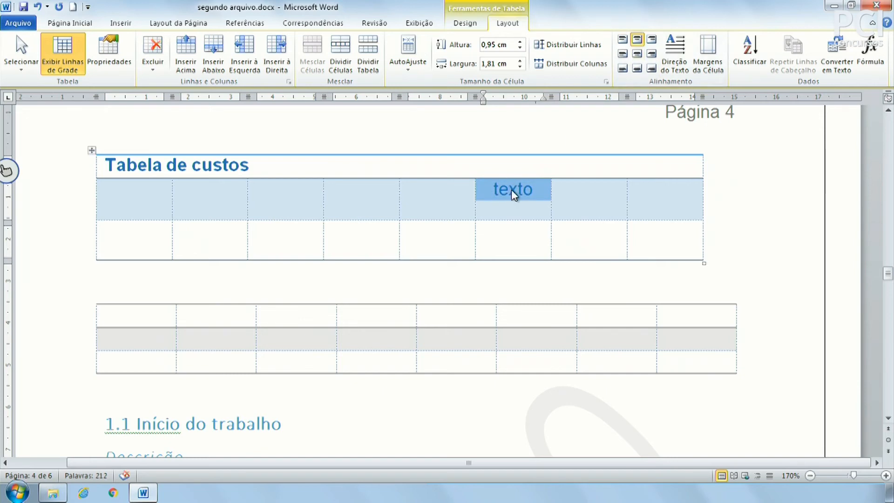
pyautogui.click(640, 55)
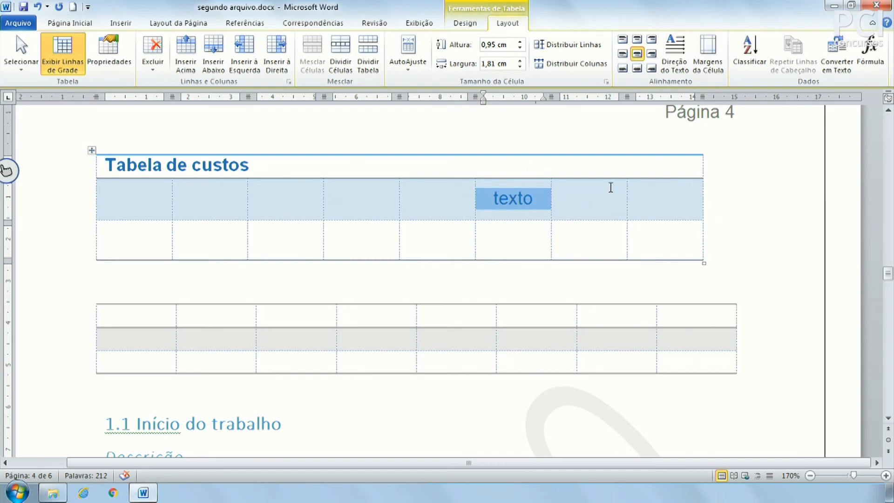
pyautogui.click(652, 69)
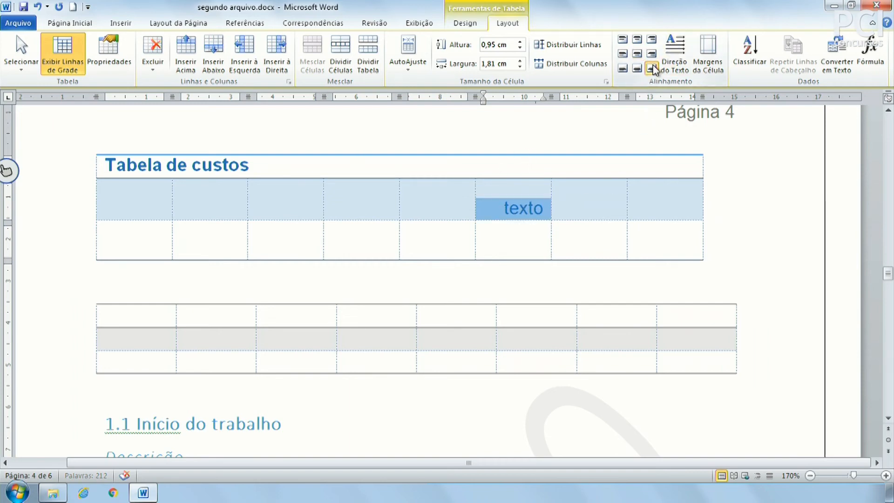
pyautogui.click(585, 186)
# Heighten the blue row to about 1,67 cm by lowering its bottom border.
pyautogui.click(536, 209)
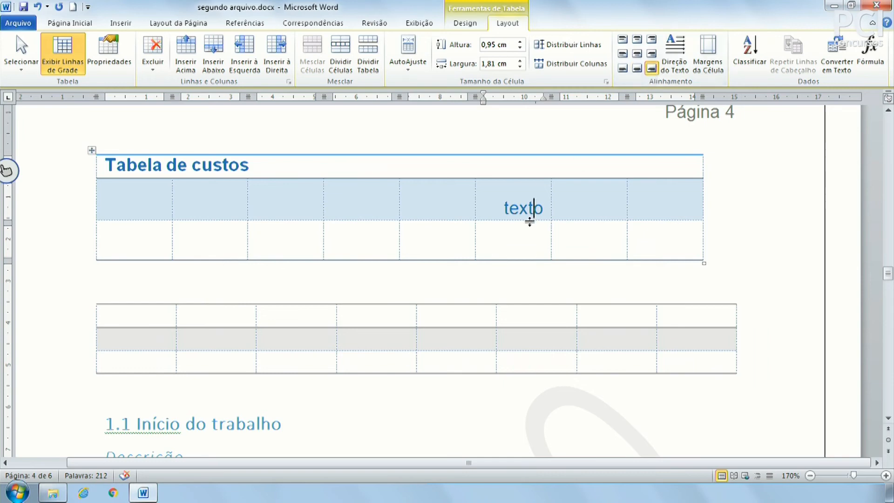
pyautogui.moveTo(529, 223); pyautogui.dragTo(527, 249)
pyautogui.click(614, 221)
# Cycle the "texto" cell through the text directions (Direção do Texto) twice, ending with horizontal text.
pyautogui.click(520, 236)
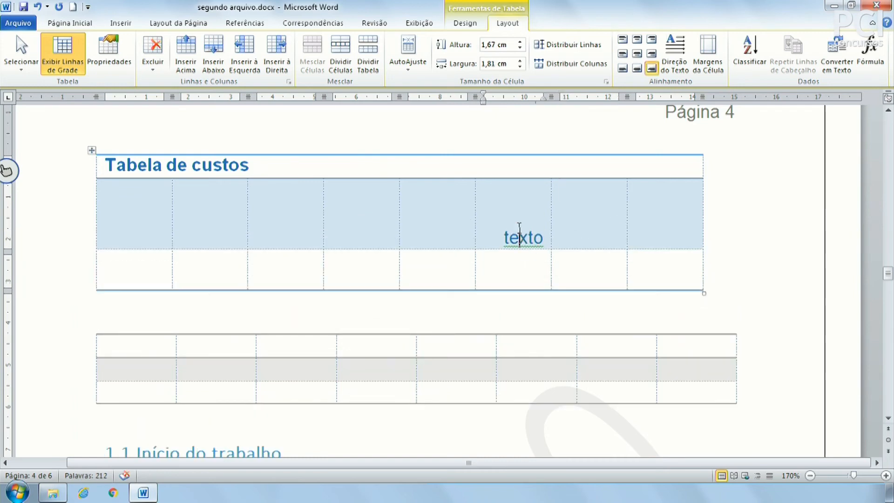
pyautogui.click(680, 61)
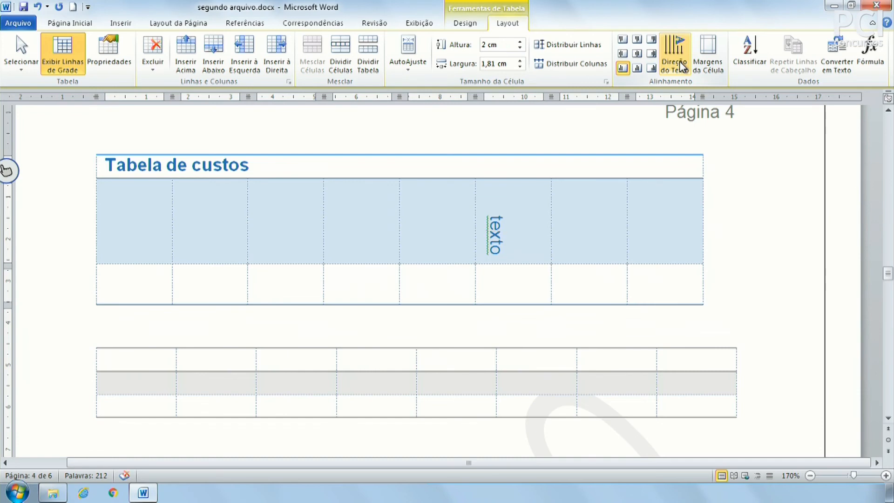
pyautogui.click(680, 61)
pyautogui.click(680, 61)
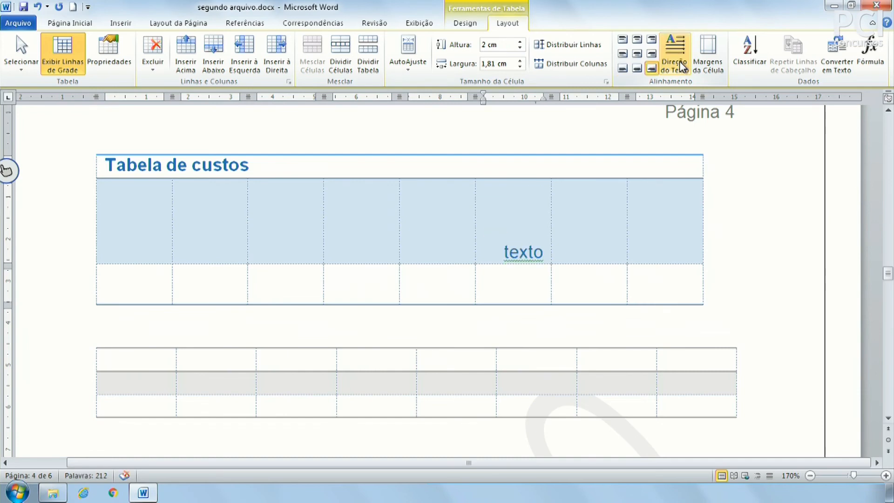
pyautogui.click(680, 60)
pyautogui.click(680, 60)
pyautogui.click(681, 61)
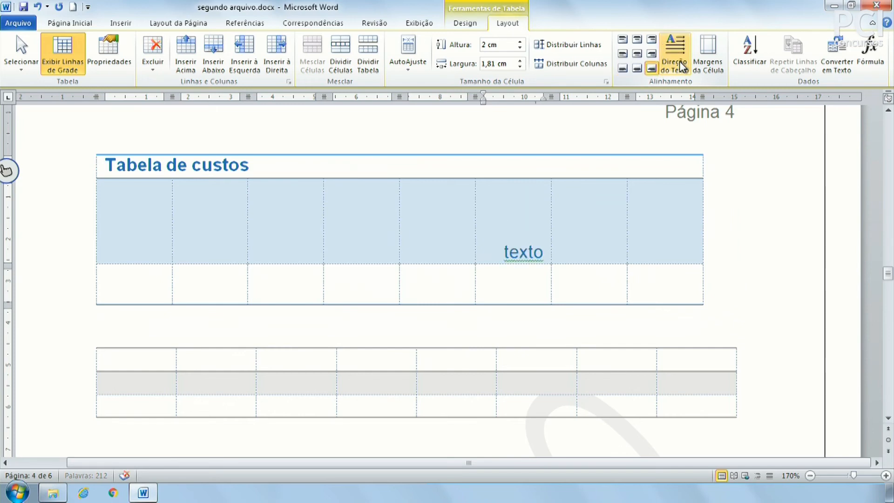
pyautogui.click(634, 310)
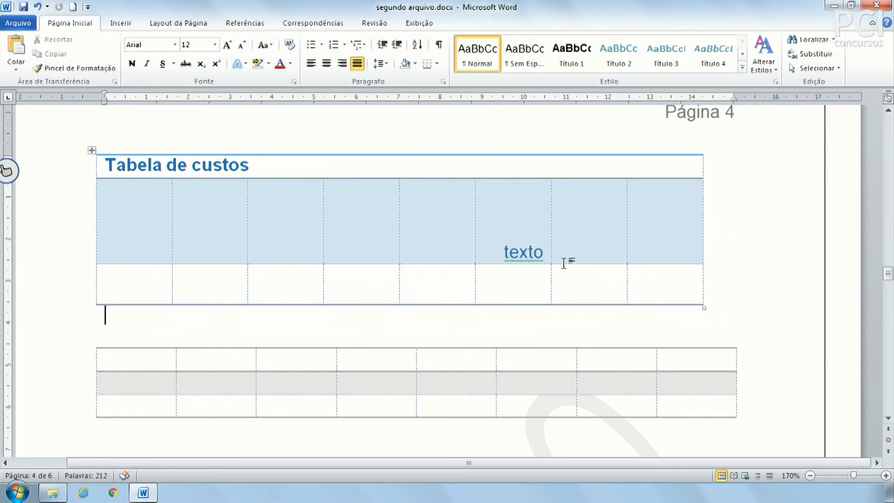
# Delete the word "texto" from the blue row's sixth cell.
pyautogui.click(530, 252)
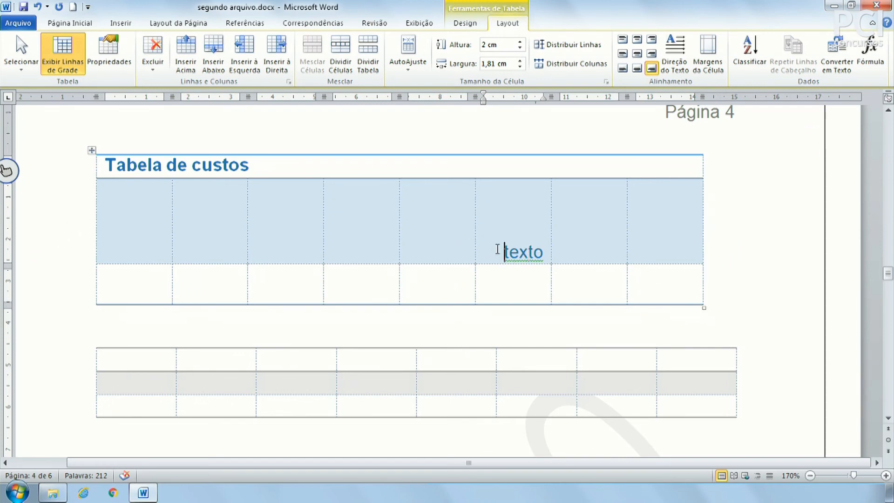
pyautogui.moveTo(498, 251); pyautogui.dragTo(551, 246)
pyautogui.press('Delete')
# Turn the text direction of the first column's two cells below the title to vertical and merge them into one cell.
pyautogui.moveTo(146, 256); pyautogui.dragTo(146, 283)
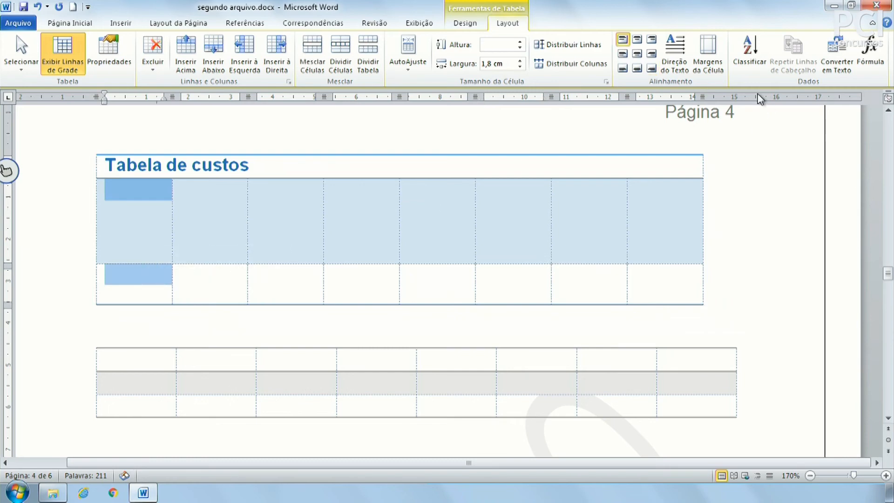
pyautogui.click(676, 52)
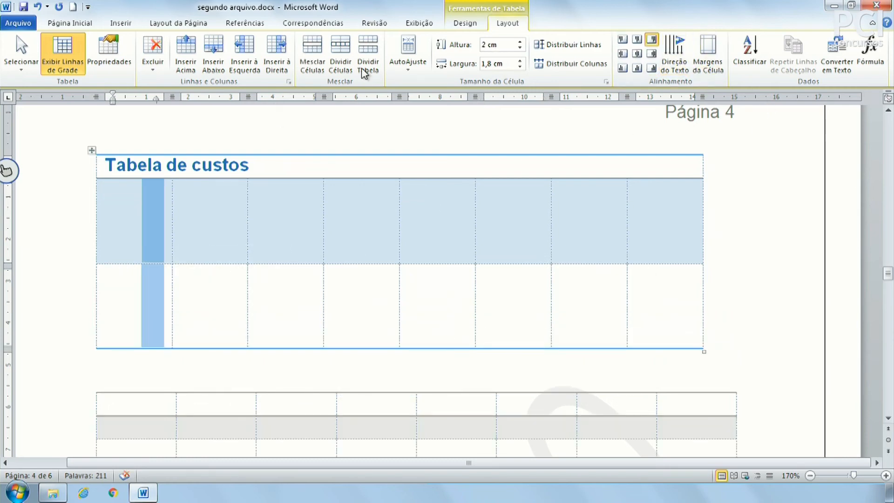
pyautogui.click(312, 54)
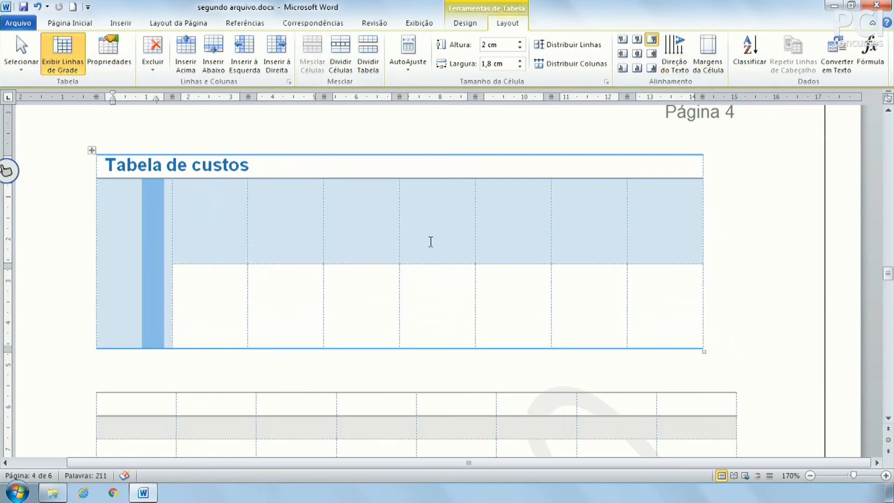
# Enter "Julho" in the merged vertical cell and narrow its column to fit the rotated text.
pyautogui.write('Julho')
pyautogui.click(345, 236)
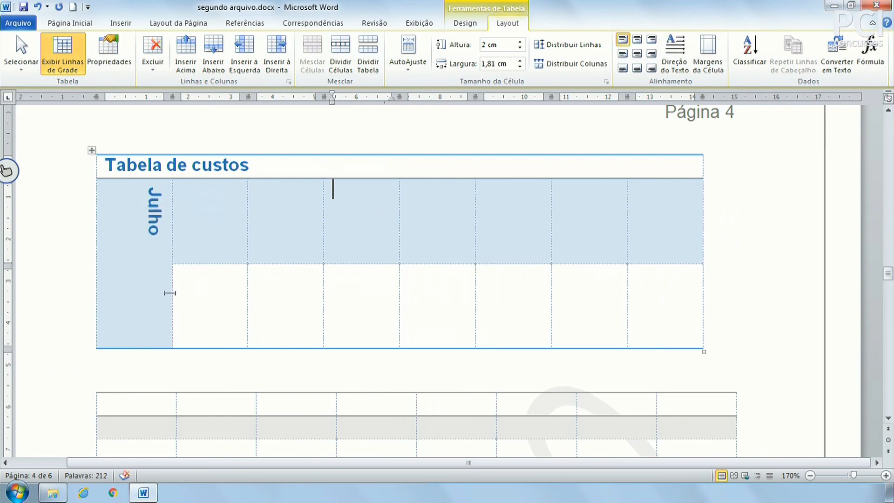
pyautogui.moveTo(171, 293); pyautogui.dragTo(122, 291)
# Set the default left and right cell margins of the "Tabela de custos" table to 0 cm.
pyautogui.click(239, 227)
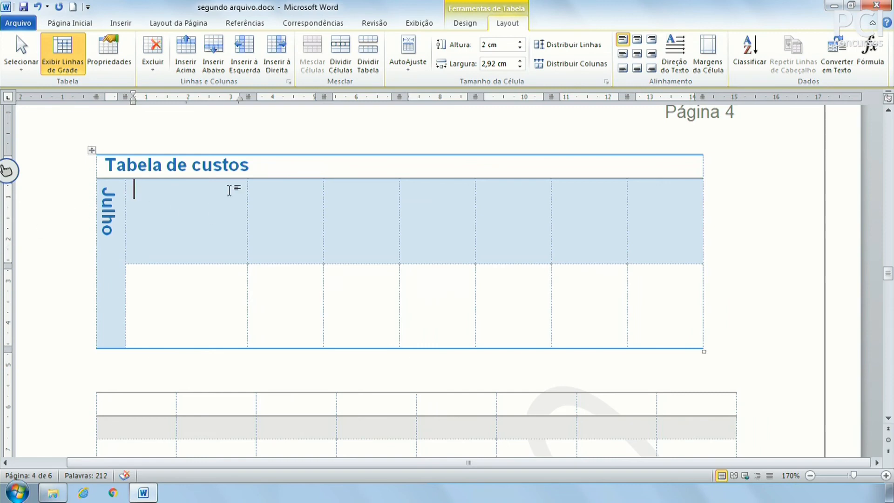
pyautogui.click(708, 52)
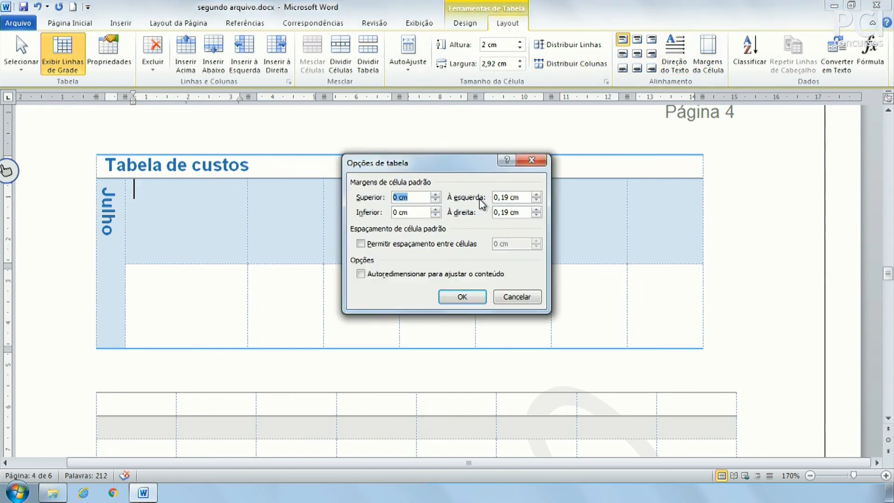
pyautogui.click(403, 198)
pyautogui.click(536, 201)
pyautogui.moveTo(531, 197); pyautogui.dragTo(475, 202)
pyautogui.write('0')
pyautogui.press('Tab')
pyautogui.write('0')
pyautogui.click(471, 298)
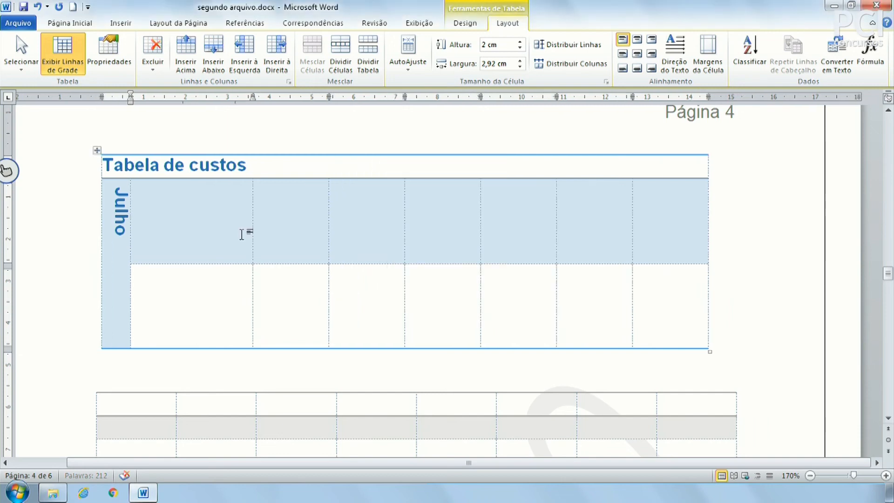
# Test the cell margins with the text "ghfjgh" in the blue cell beside "Julho" and clear it again.
pyautogui.write('ghfjgh')
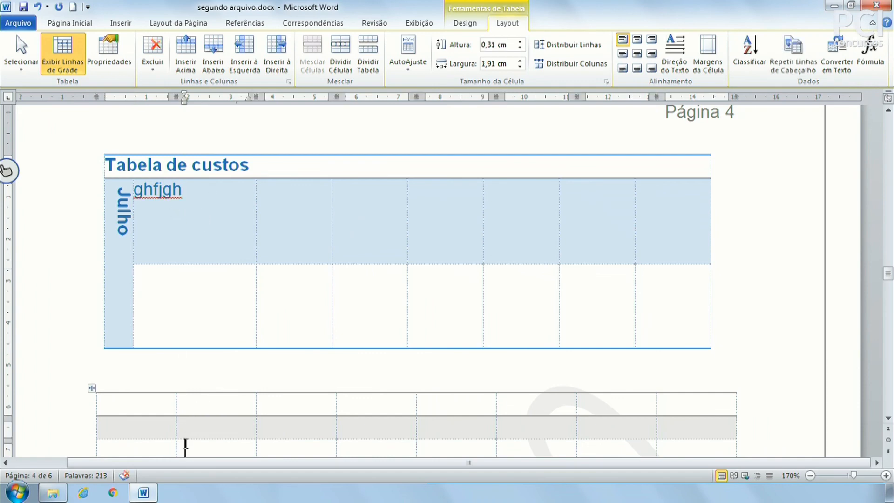
pyautogui.click(212, 424)
pyautogui.moveTo(207, 187); pyautogui.dragTo(216, 313)
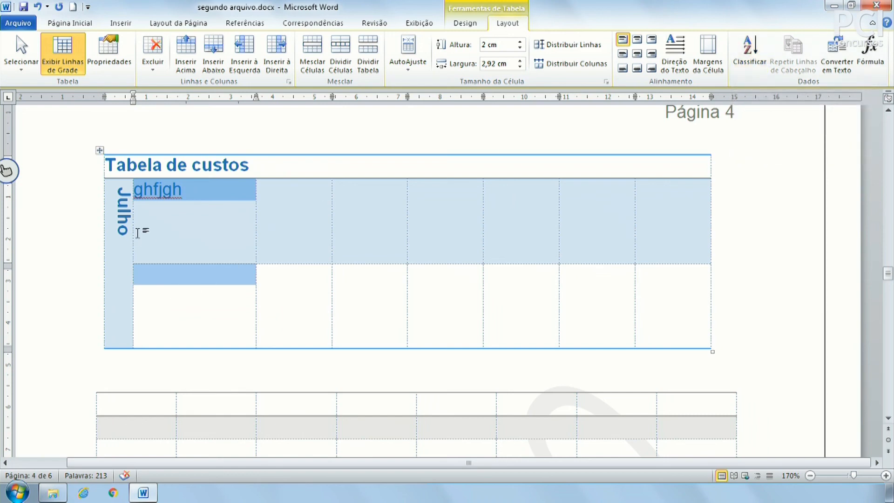
pyautogui.click(173, 205)
pyautogui.moveTo(183, 226); pyautogui.dragTo(175, 292)
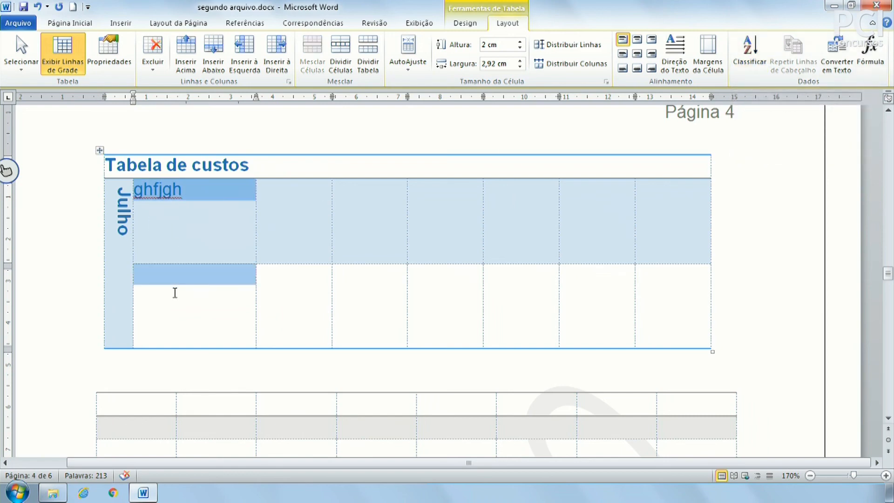
pyautogui.click(197, 229)
pyautogui.moveTo(219, 194); pyautogui.dragTo(135, 195)
pyautogui.press('Delete')
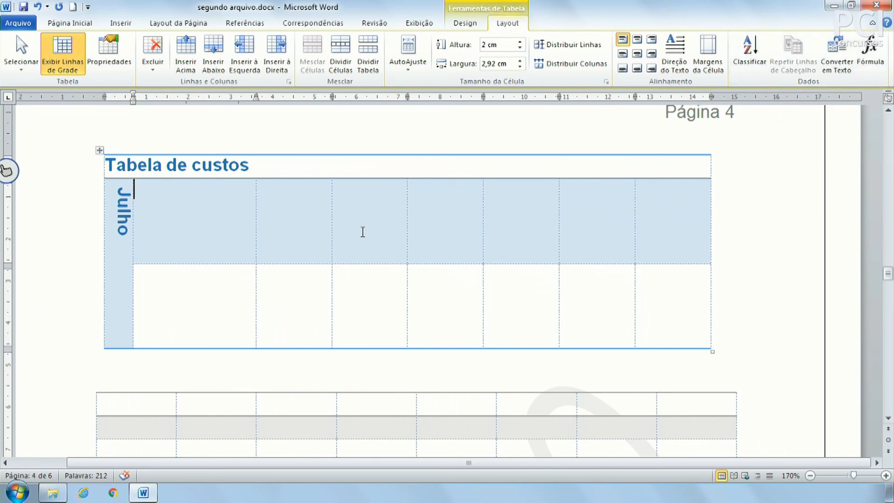
# Try converting the "Tabela de custos" table to text separated by paragraph marks (Marcas de parágrafo).
pyautogui.click(193, 171)
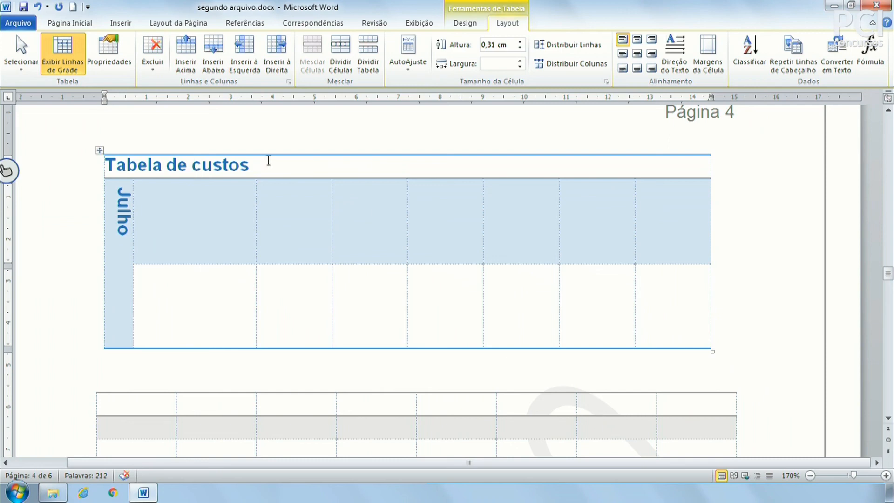
pyautogui.moveTo(269, 163); pyautogui.dragTo(126, 166)
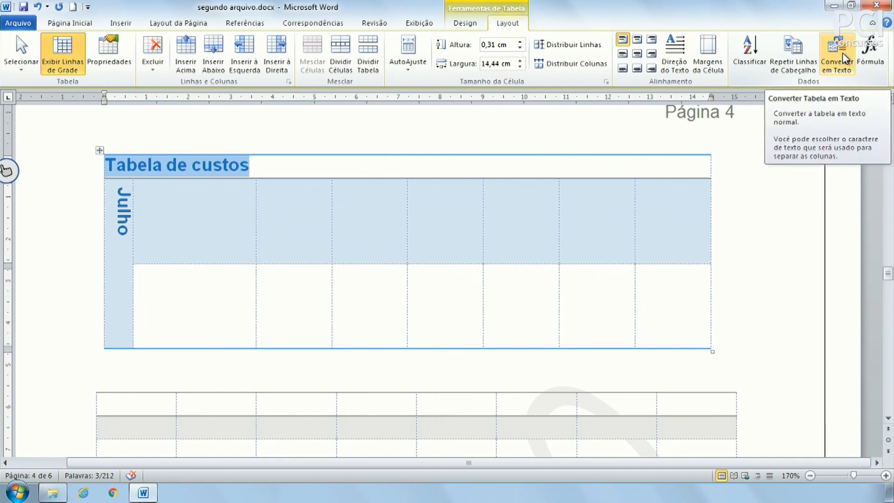
pyautogui.click(335, 274)
pyautogui.click(224, 165)
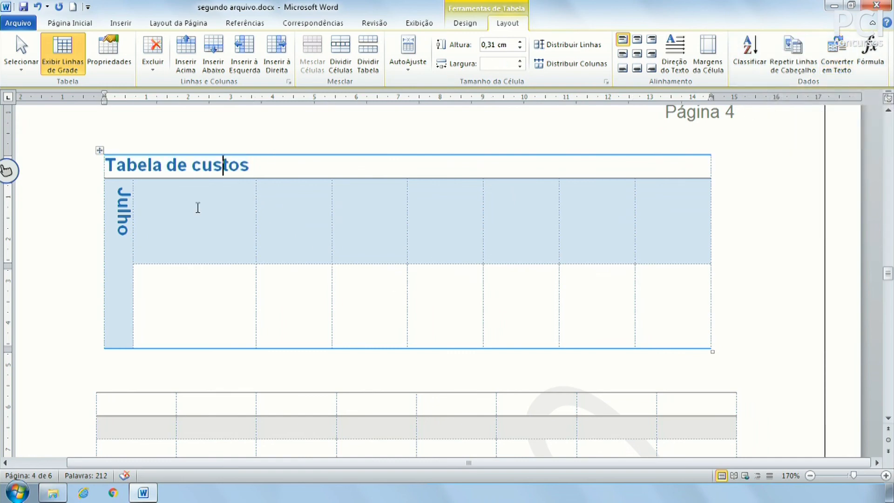
pyautogui.click(834, 54)
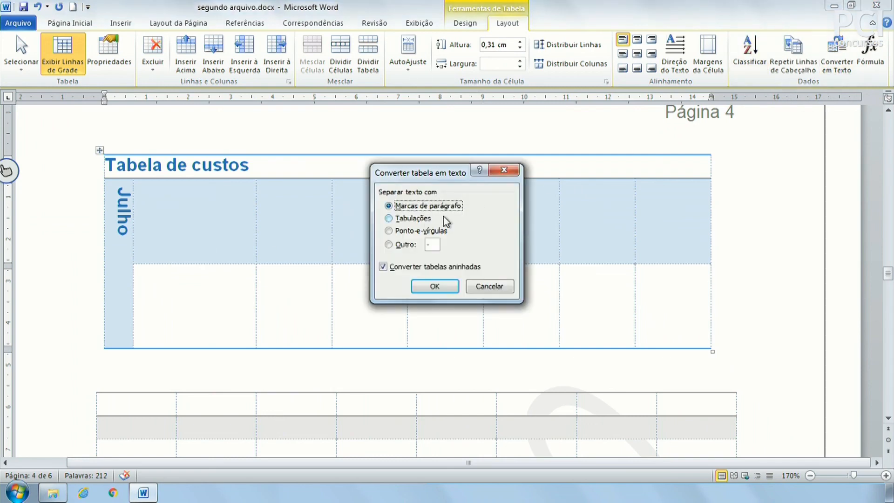
pyautogui.click(423, 287)
pyautogui.click(207, 232)
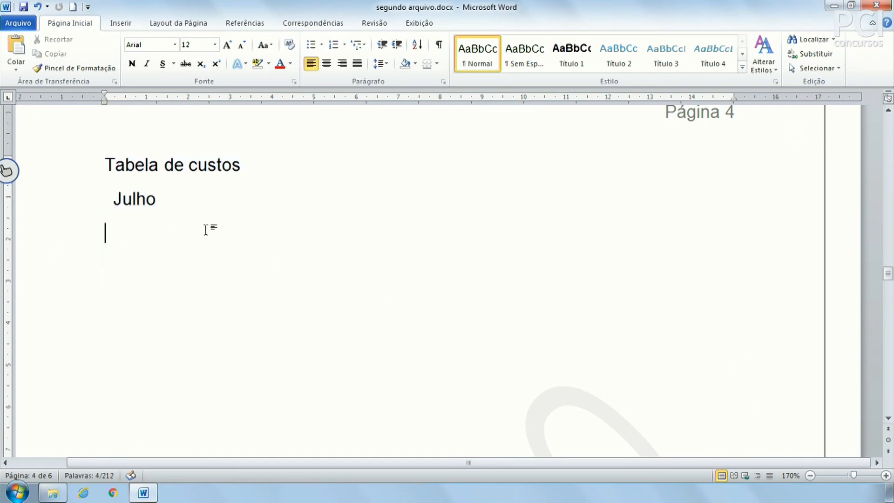
# Check the converted lines "Tabela de custos" and "Julho", and undo the table-to-text conversion.
pyautogui.click(189, 165)
pyautogui.click(153, 199)
pyautogui.click(163, 165)
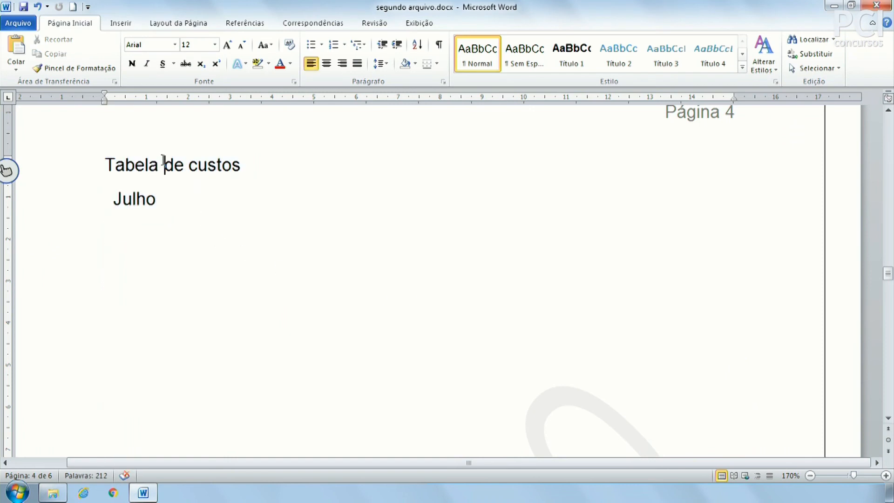
pyautogui.click(133, 199)
pyautogui.hotkey('ctrl', 'z')
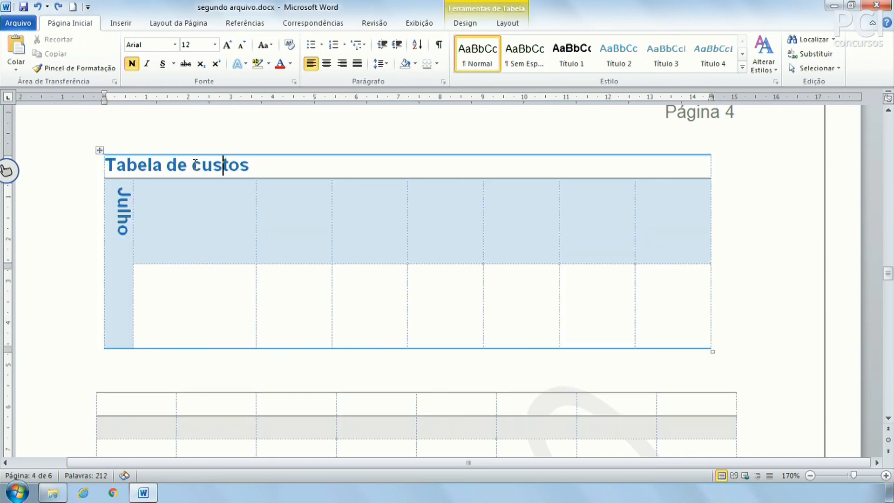
# Enter 18, 20 and 15 in the three blue cells following "Julho".
pyautogui.moveTo(107, 161); pyautogui.dragTo(641, 337)
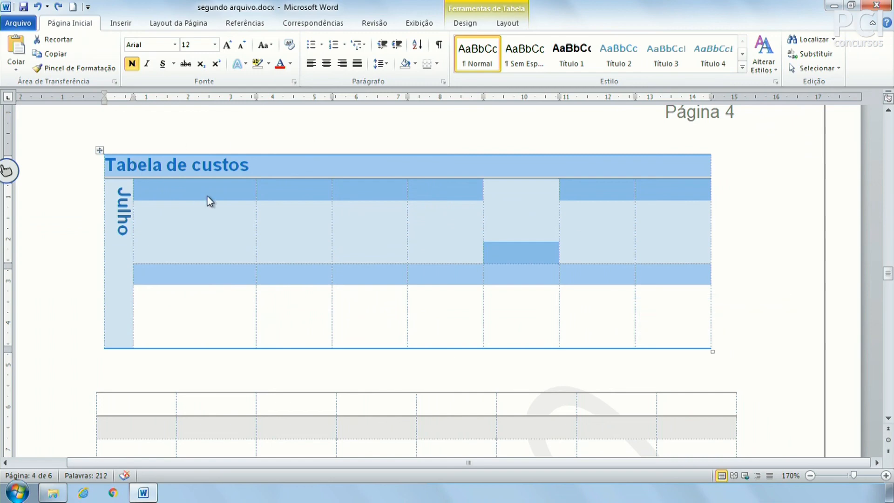
pyautogui.click(697, 245)
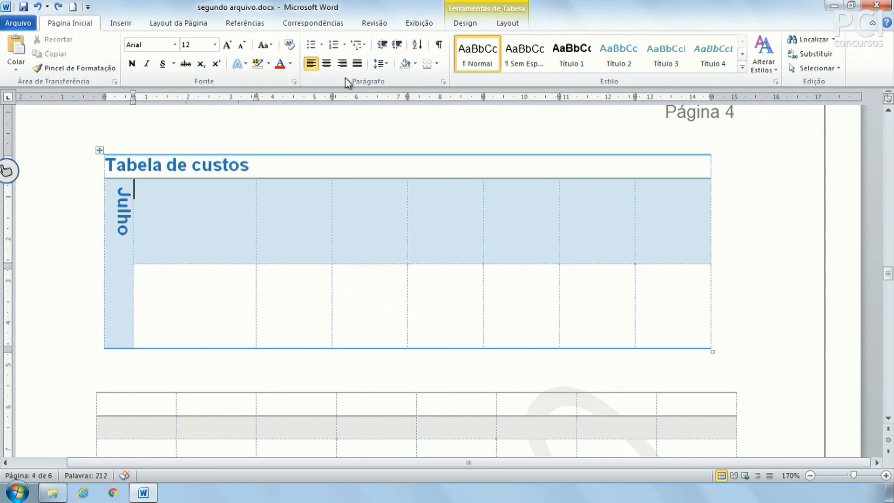
pyautogui.click(517, 24)
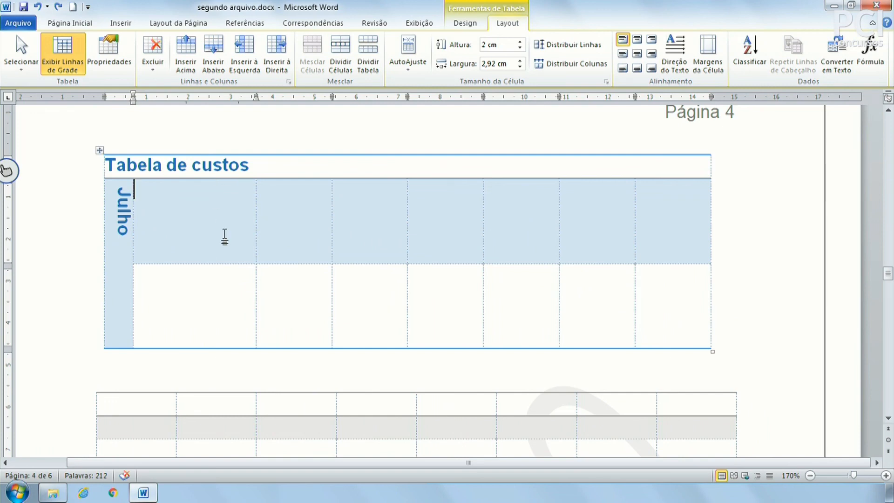
pyautogui.write('18')
pyautogui.click(292, 221)
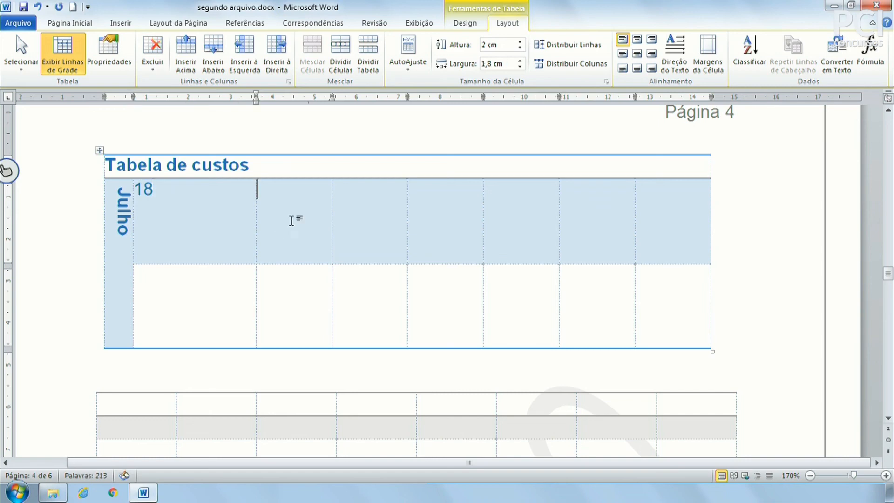
pyautogui.write('20')
pyautogui.click(387, 218)
pyautogui.write('15')
# Insert the formula =SUM(LEFT) in the blue cell after 15, with the number format R$ #.##0,00;(R$ #.##0,00).
pyautogui.click(447, 203)
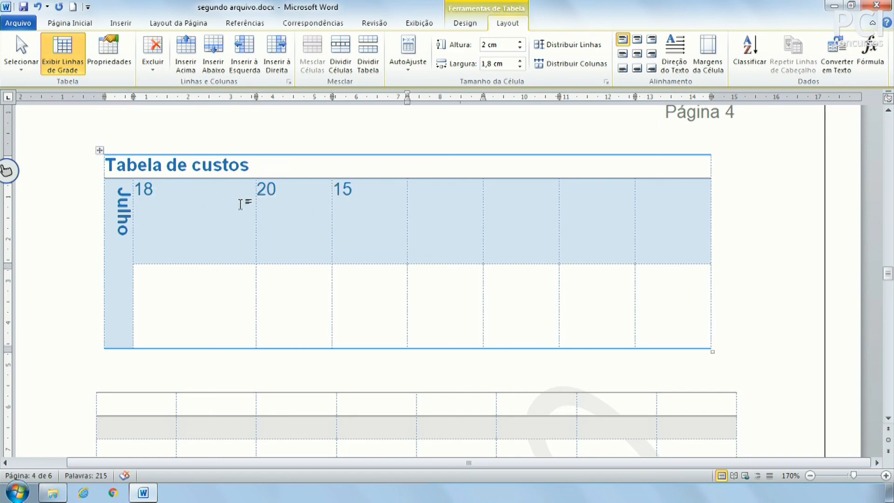
pyautogui.click(875, 52)
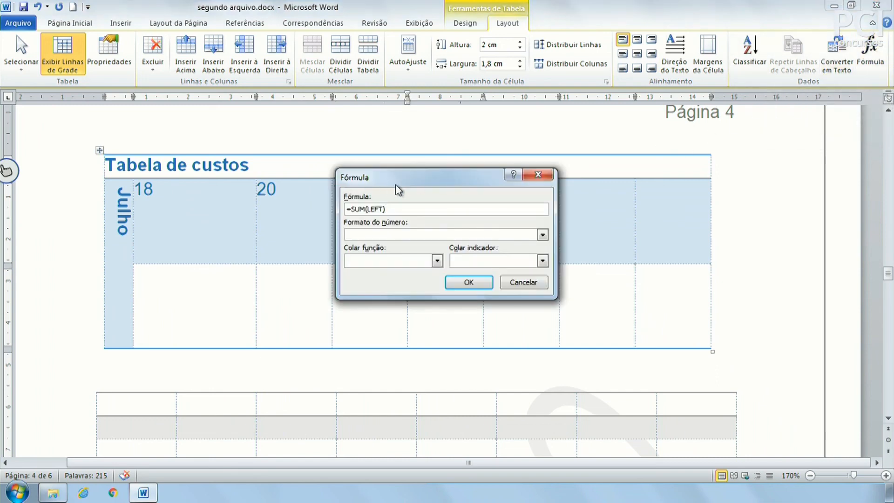
pyautogui.moveTo(434, 173); pyautogui.dragTo(763, 172)
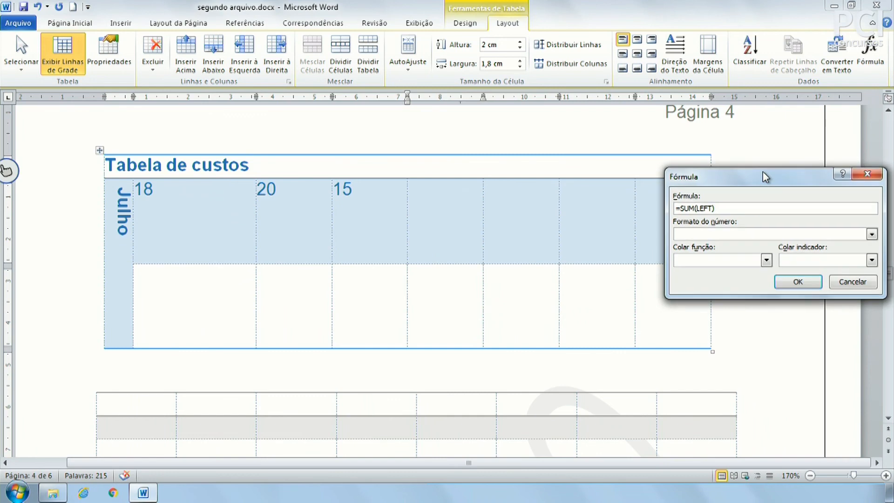
pyautogui.moveTo(693, 208)
pyautogui.mouseDown()
pyautogui.moveTo(676, 209)
pyautogui.moveTo(701, 209)
pyautogui.mouseUp()
pyautogui.moveTo(785, 178); pyautogui.dragTo(730, 234)
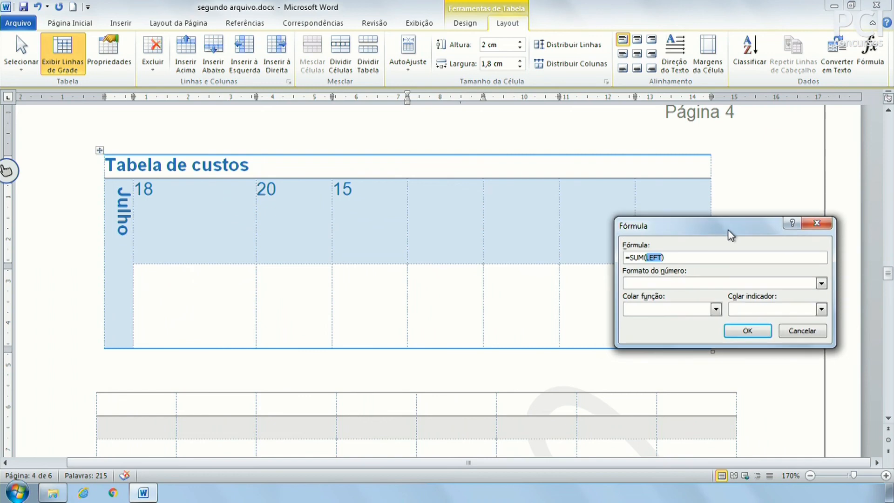
pyautogui.click(822, 283)
pyautogui.moveTo(821, 311); pyautogui.dragTo(820, 333)
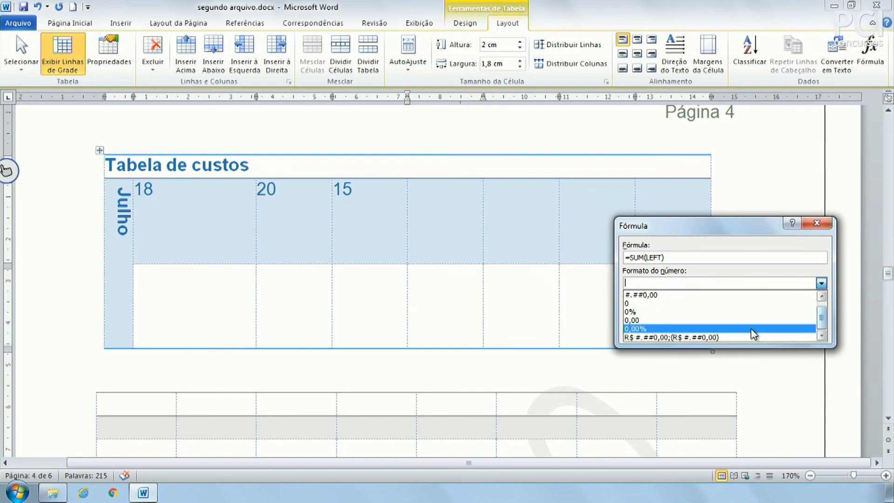
pyautogui.click(680, 337)
pyautogui.click(716, 310)
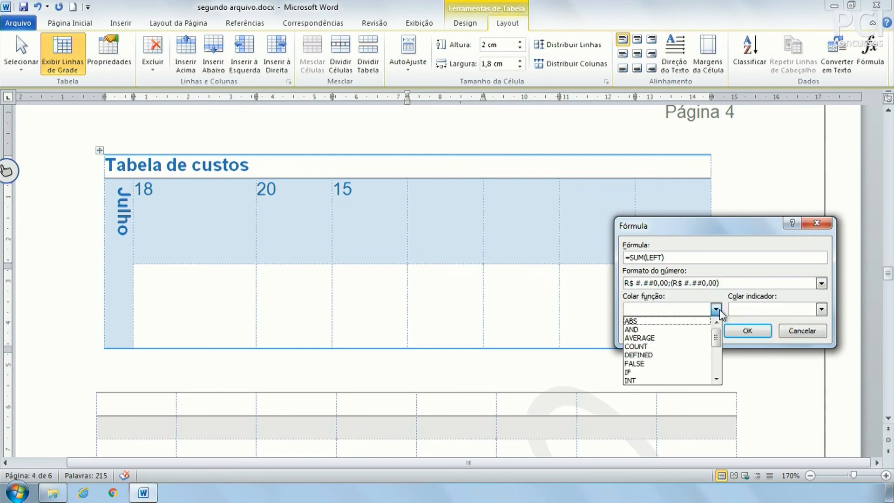
pyautogui.moveTo(717, 337); pyautogui.dragTo(723, 379)
pyautogui.click(716, 309)
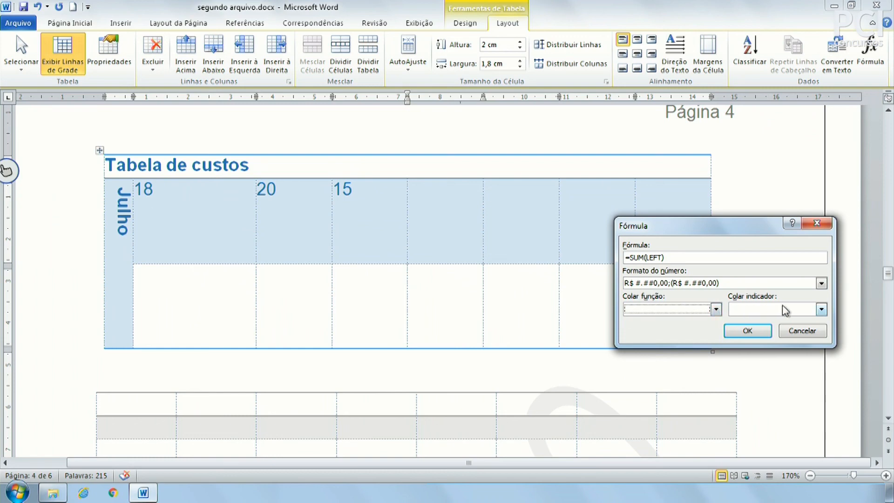
pyautogui.click(746, 332)
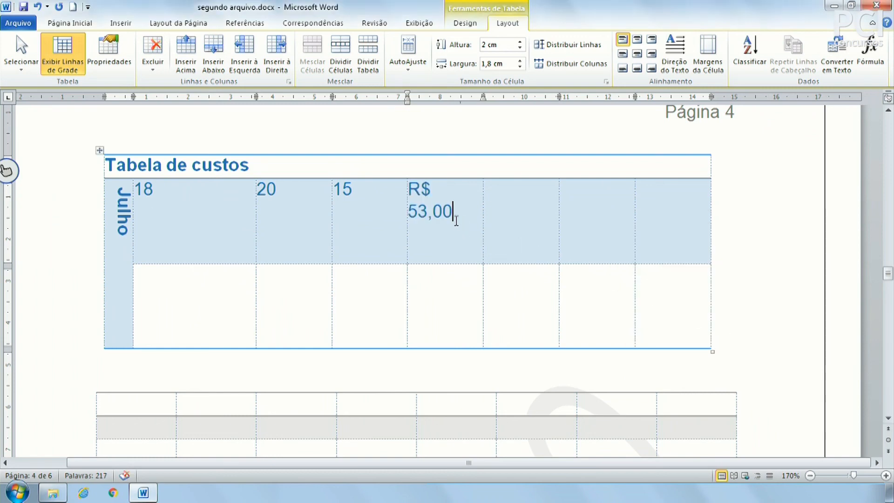
# Widen the column of the formula cell to about 2.28 cm so the currency amount fits on one line.
pyautogui.moveTo(361, 205); pyautogui.dragTo(235, 208)
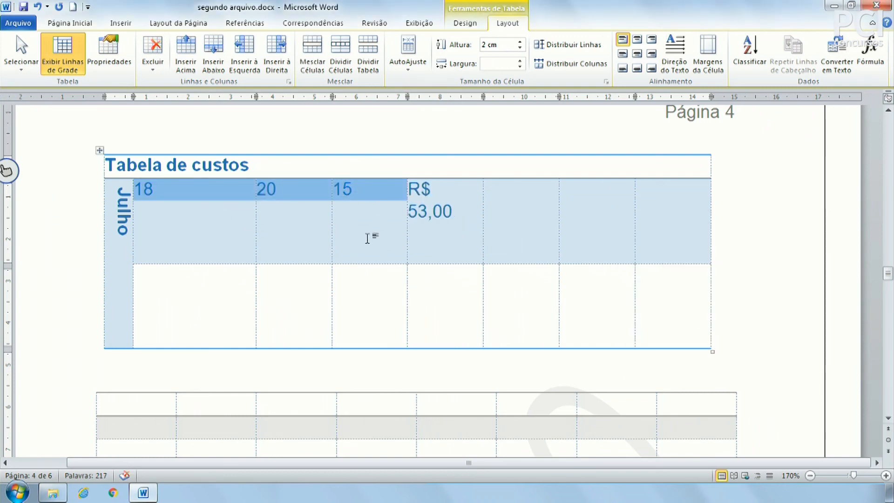
pyautogui.click(443, 212)
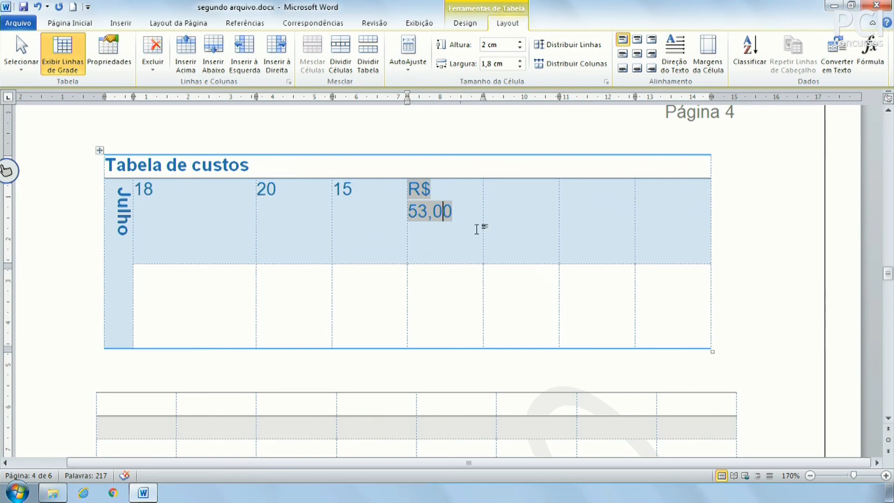
pyautogui.moveTo(484, 230); pyautogui.dragTo(505, 231)
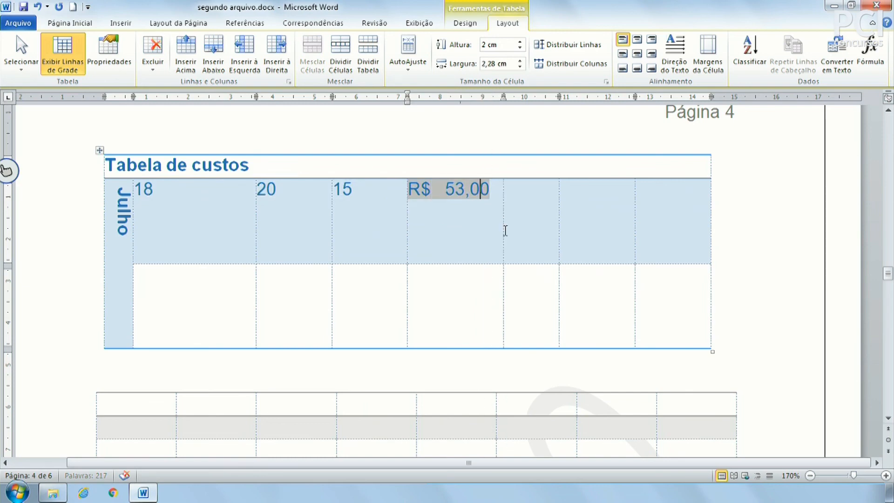
pyautogui.click(550, 224)
# Change the 15 in the blue row to 14 and add a line break after it.
pyautogui.click(366, 189)
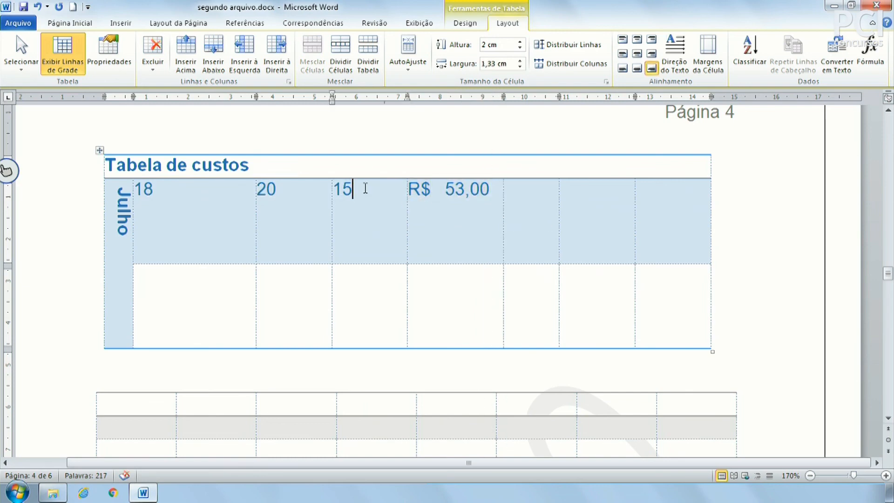
pyautogui.press('BackSpace')
pyautogui.write('4')
pyautogui.press('Return')
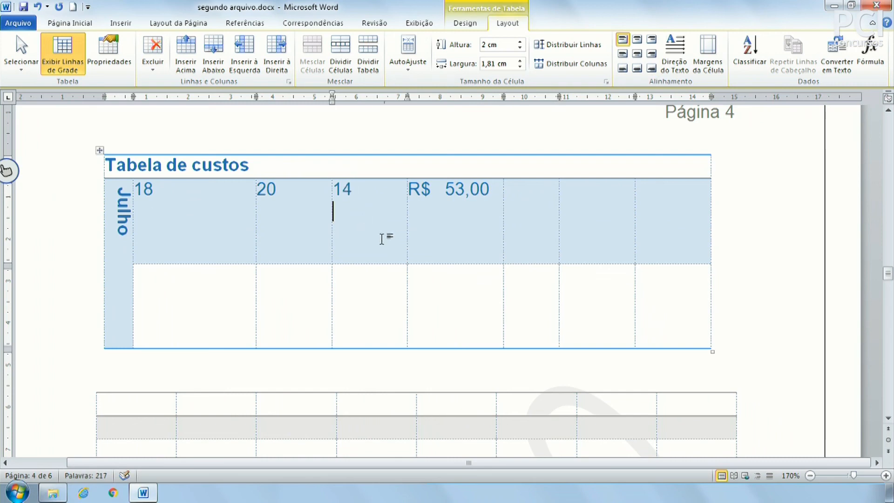
# Update the sum field in the blue row (Atualizar campo) to recalculate it from the edited values.
pyautogui.click(489, 192)
pyautogui.click(463, 191)
pyautogui.doubleClick(455, 191)
pyautogui.click(447, 191)
pyautogui.rightClick(450, 193)
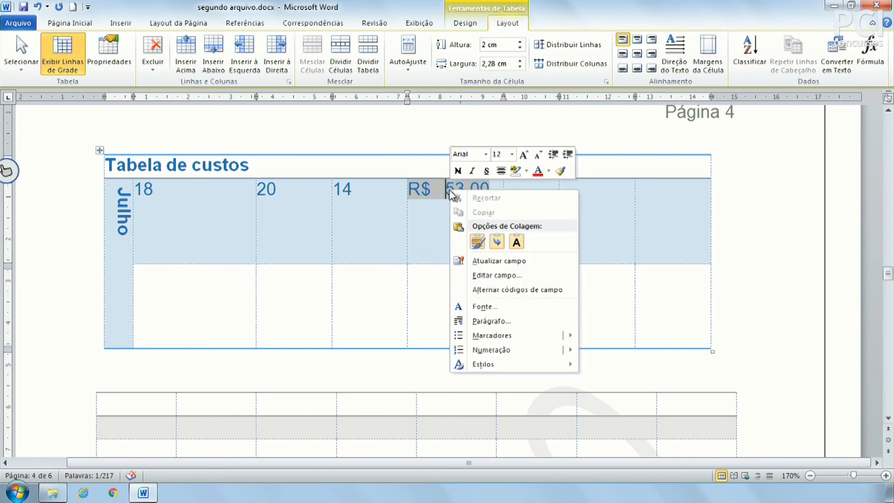
pyautogui.click(481, 262)
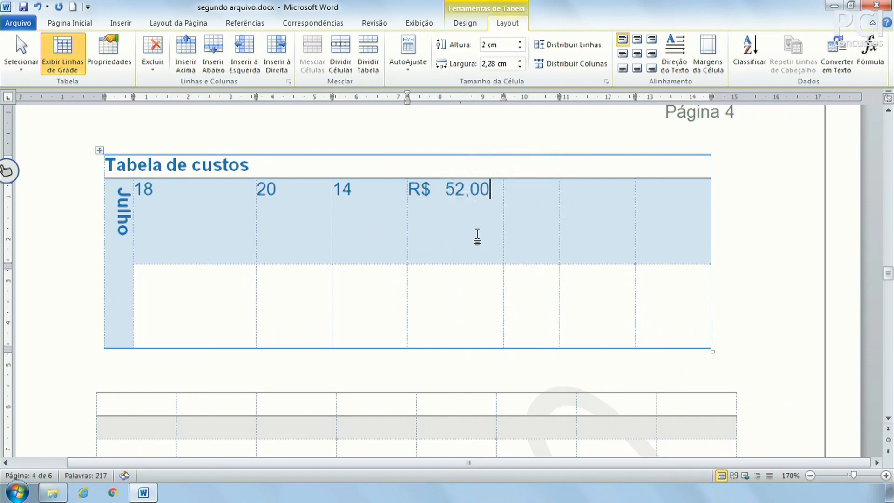
pyautogui.click(555, 233)
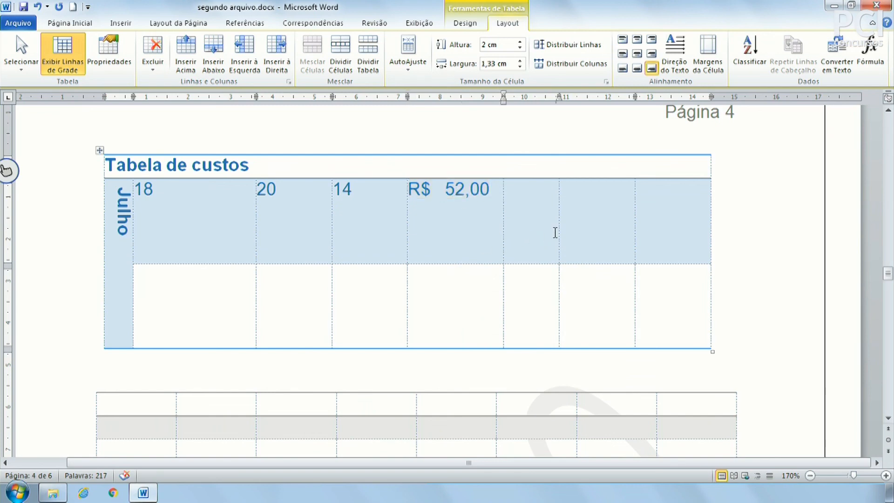
pyautogui.click(455, 193)
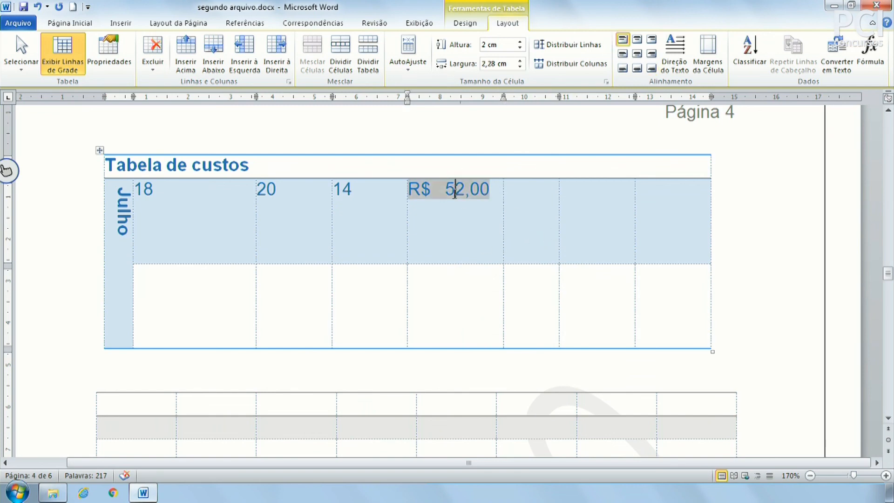